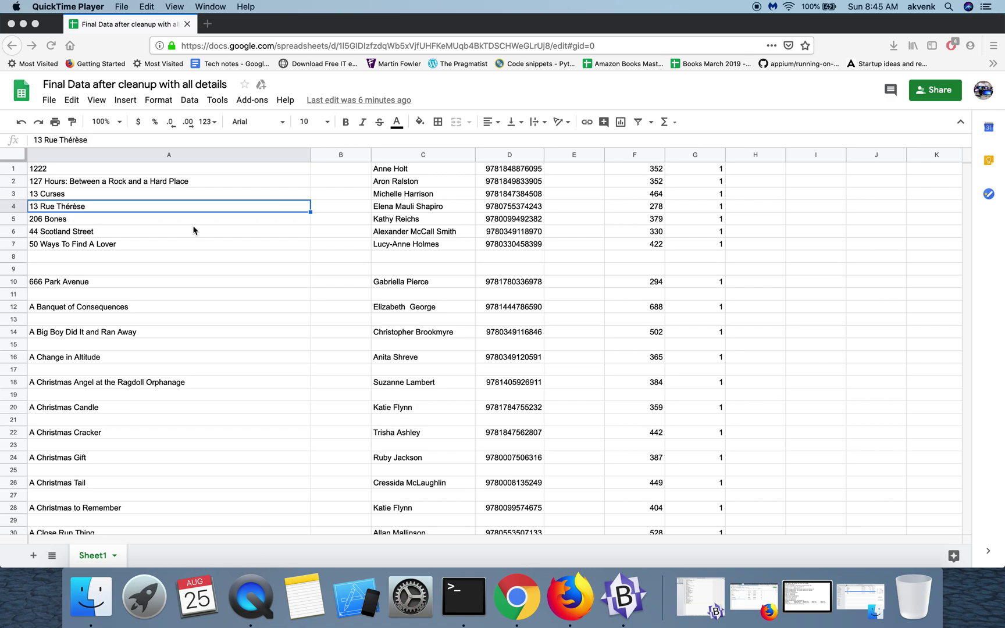
# Step: Inspect the empty rows scattered through the book list, such as rows 8, 9, 11, 13, 77 and 83
pyautogui.click(190, 268)
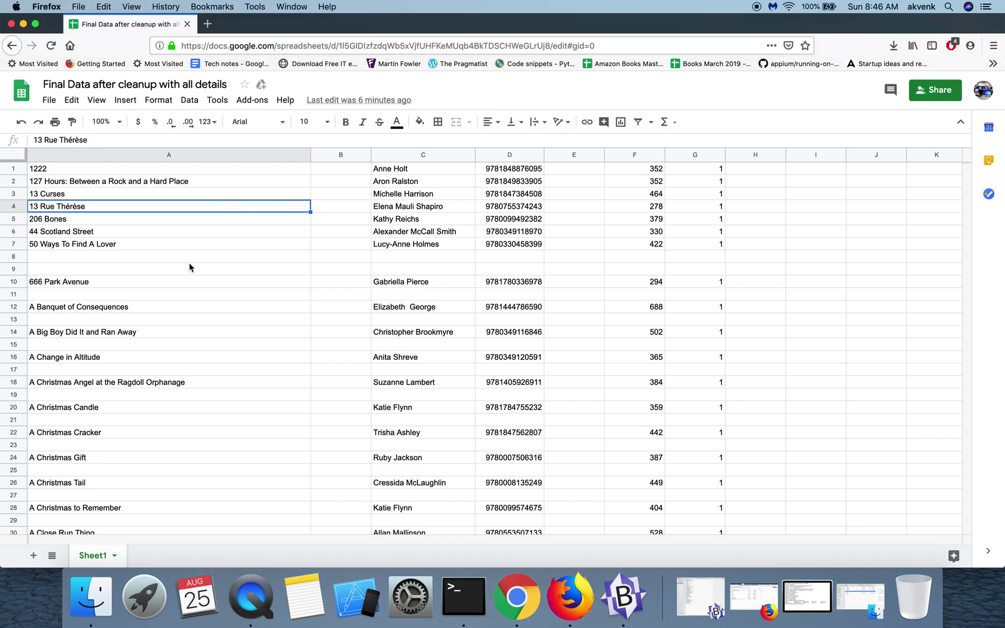
pyautogui.click(188, 260)
pyautogui.click(188, 270)
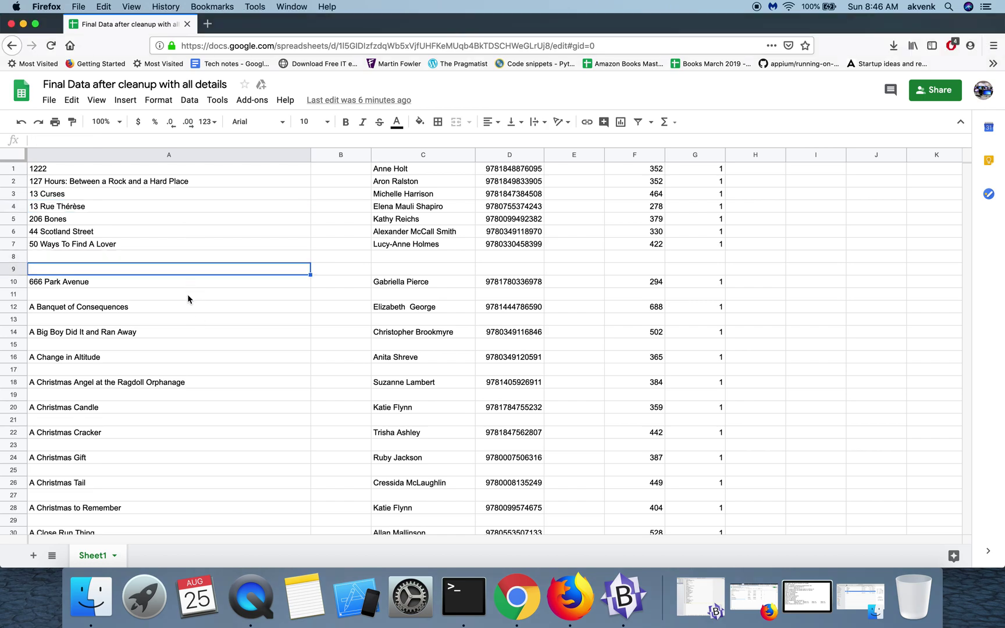
pyautogui.click(188, 296)
pyautogui.click(185, 324)
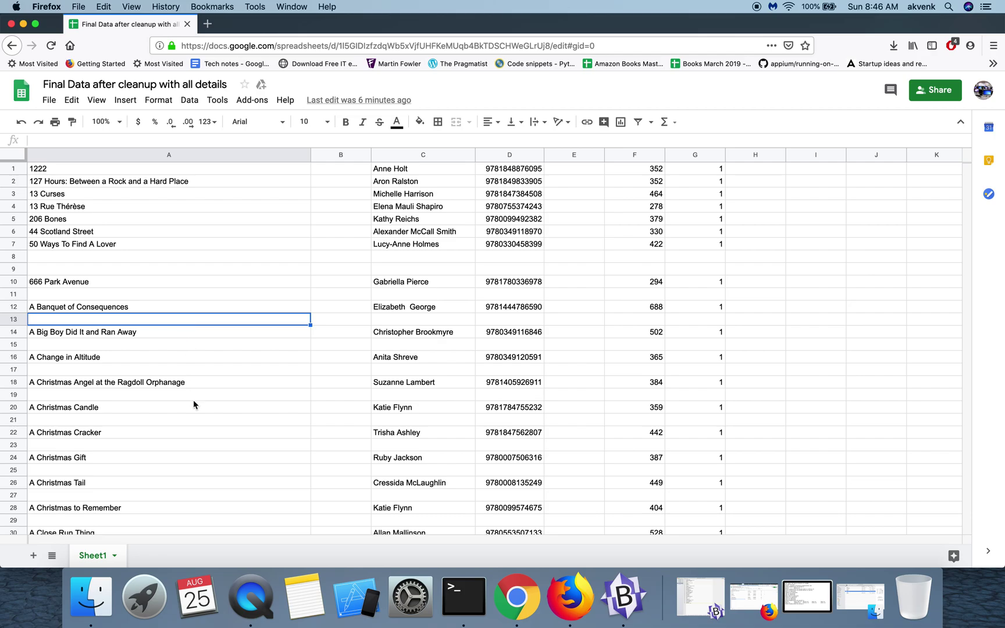
pyautogui.scroll(-10, 194, 404)
pyautogui.scroll(-4, 193, 402)
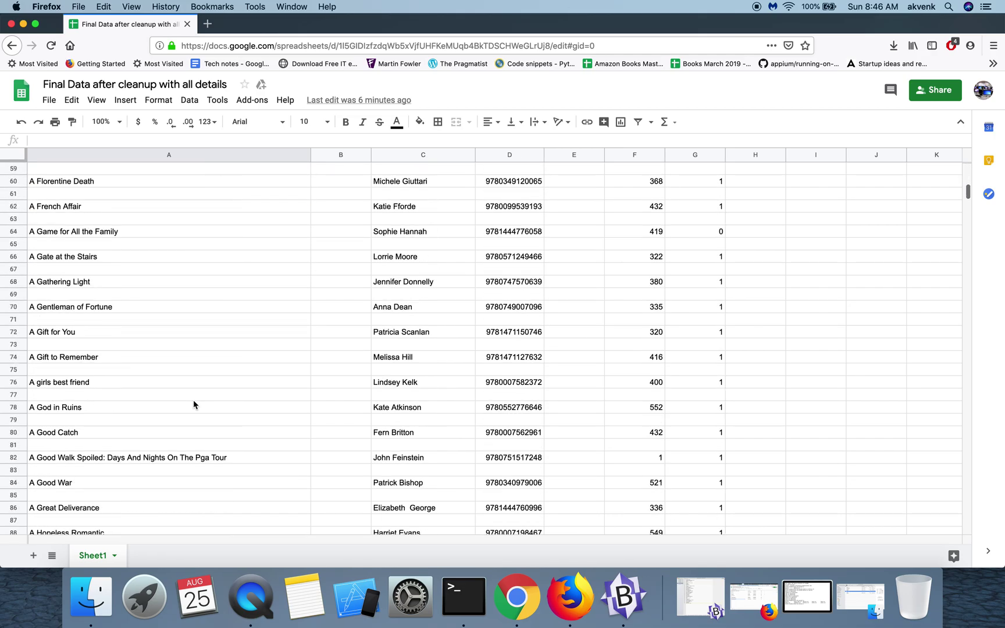
pyautogui.click(139, 320)
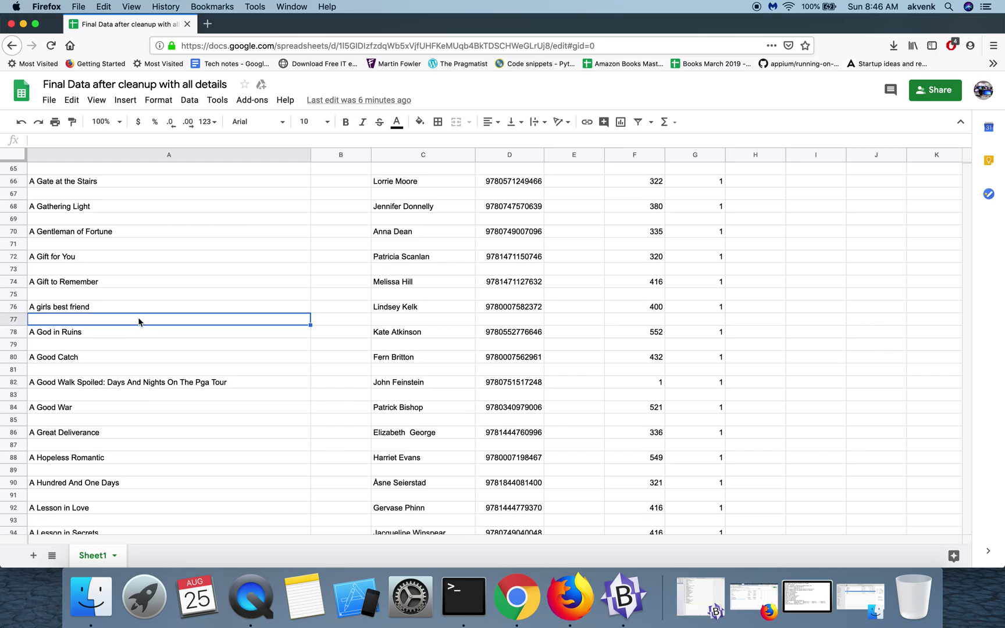
pyautogui.click(136, 393)
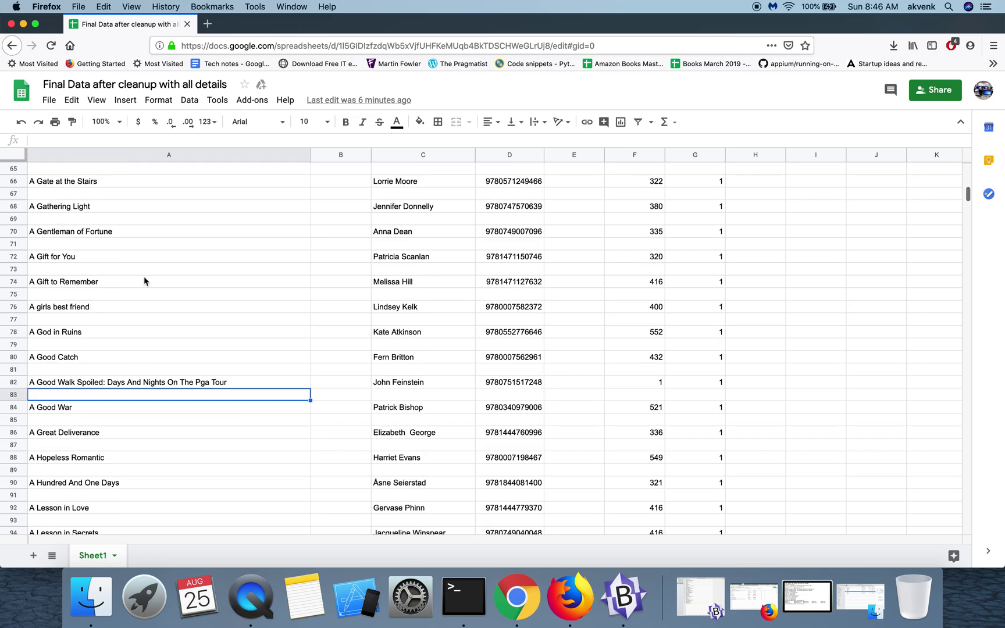
pyautogui.scroll(-7, 144, 276)
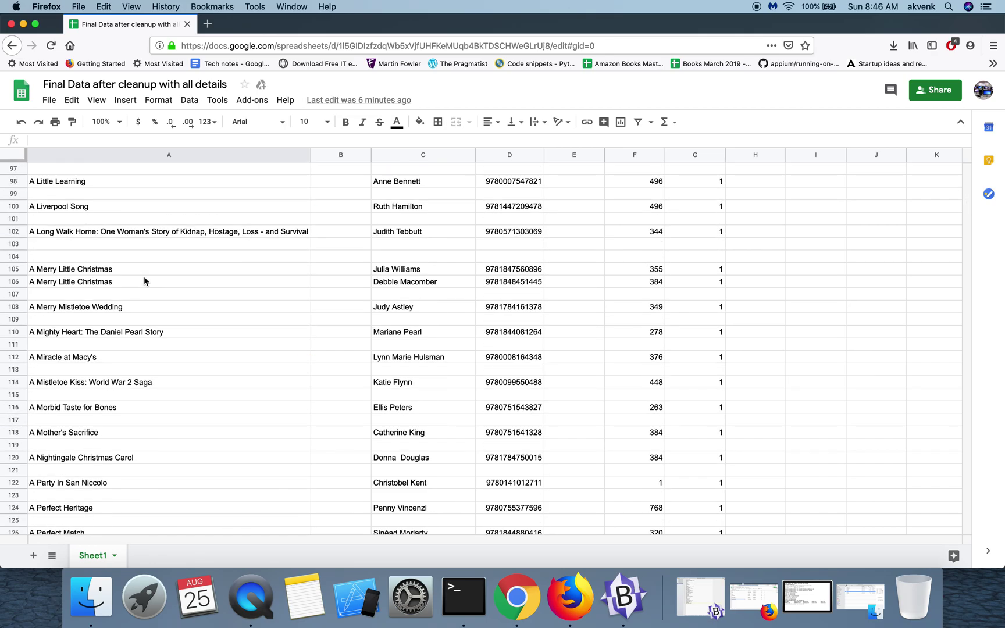
pyautogui.scroll(20, 144, 278)
pyautogui.scroll(2, 143, 277)
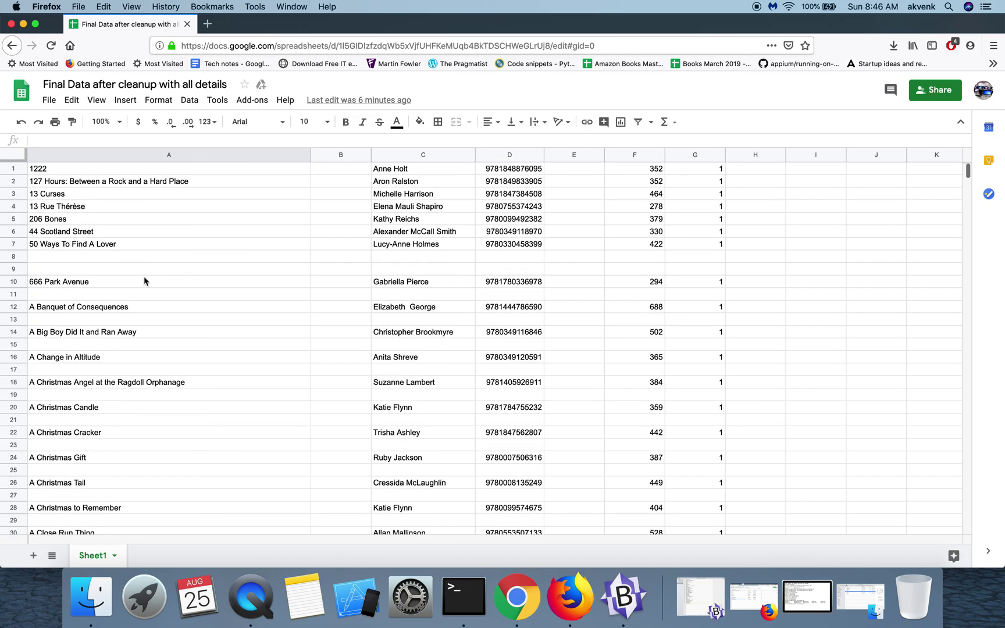
pyautogui.click(140, 260)
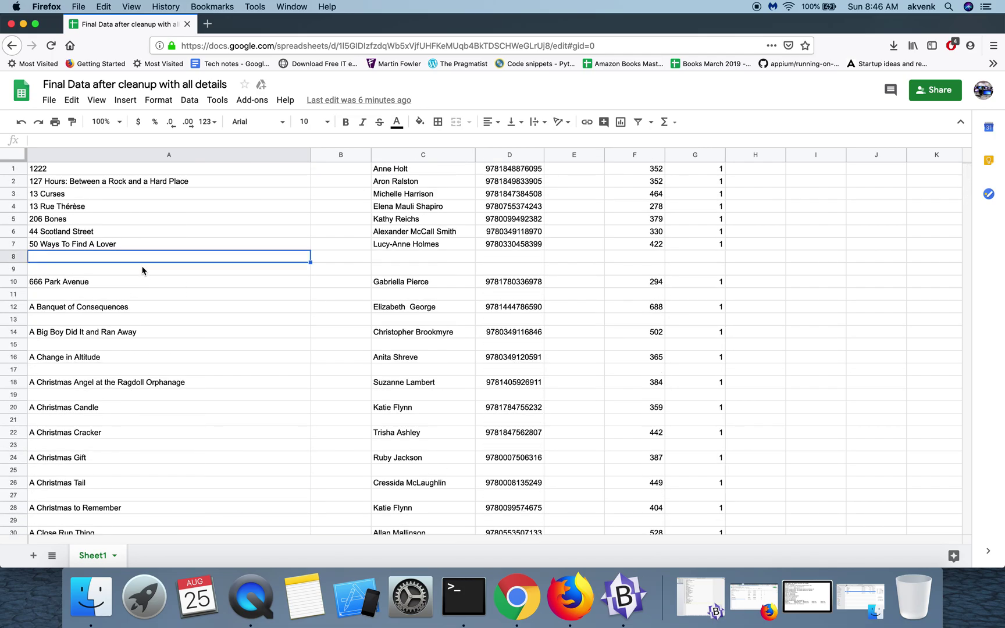
pyautogui.click(143, 269)
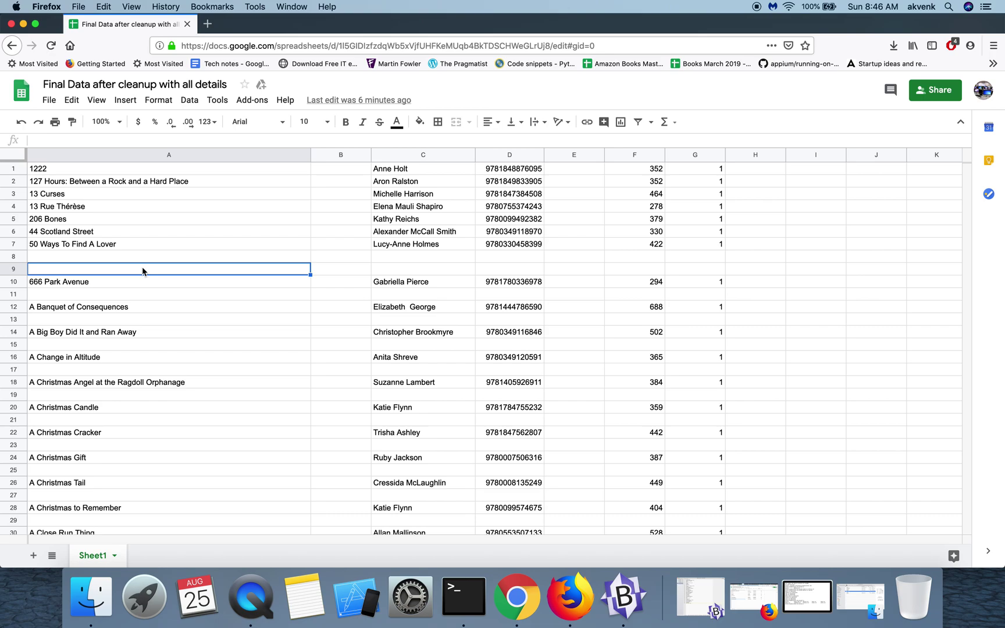
# Step: Check the filled rows 1–7 against the blank rows 8, 9 and 11 below them
pyautogui.click(139, 212)
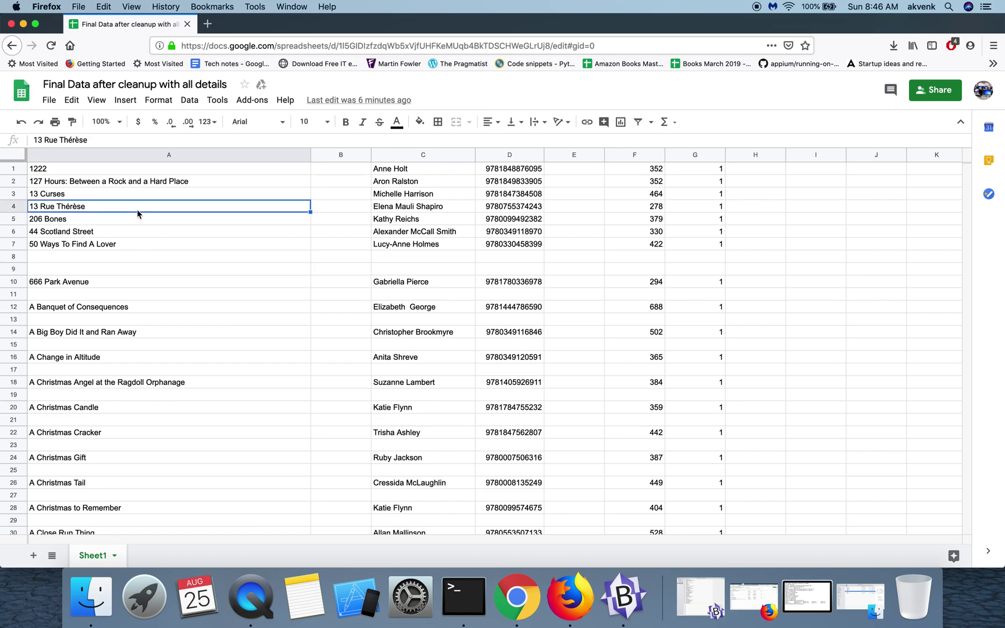
pyautogui.click(129, 168)
pyautogui.click(131, 216)
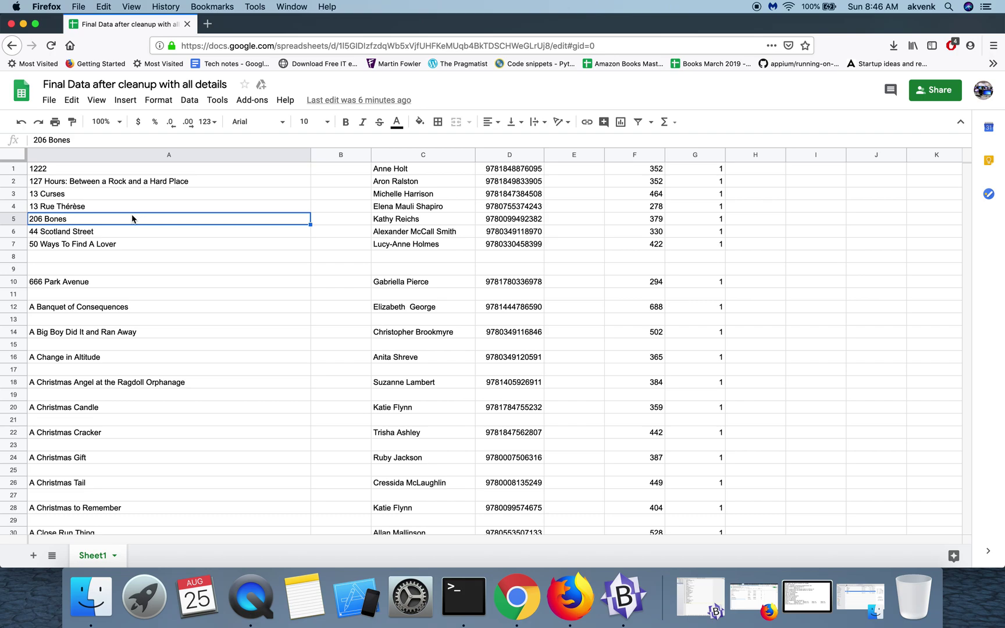
pyautogui.click(131, 247)
pyautogui.click(132, 257)
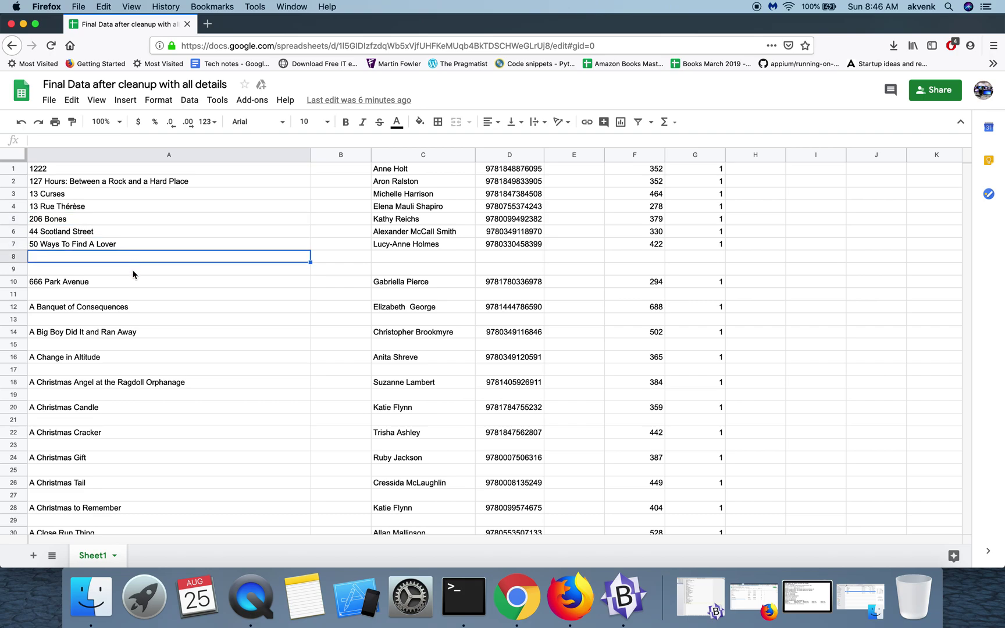
pyautogui.click(133, 271)
pyautogui.click(134, 294)
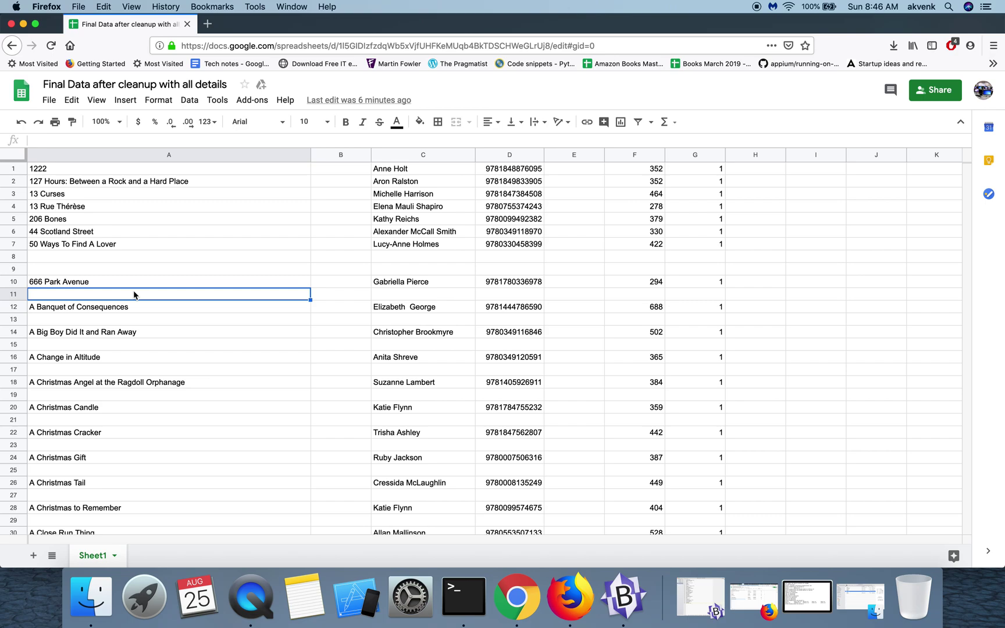
pyautogui.click(134, 258)
pyautogui.click(134, 269)
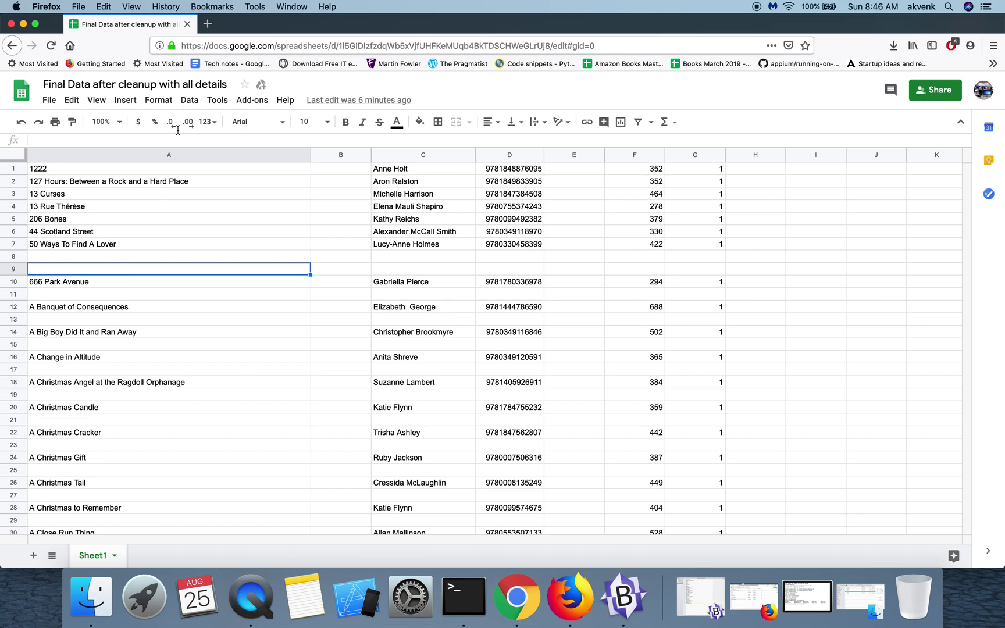
# Step: Open the Get add-ons store from the Add-ons menu
pyautogui.click(239, 103)
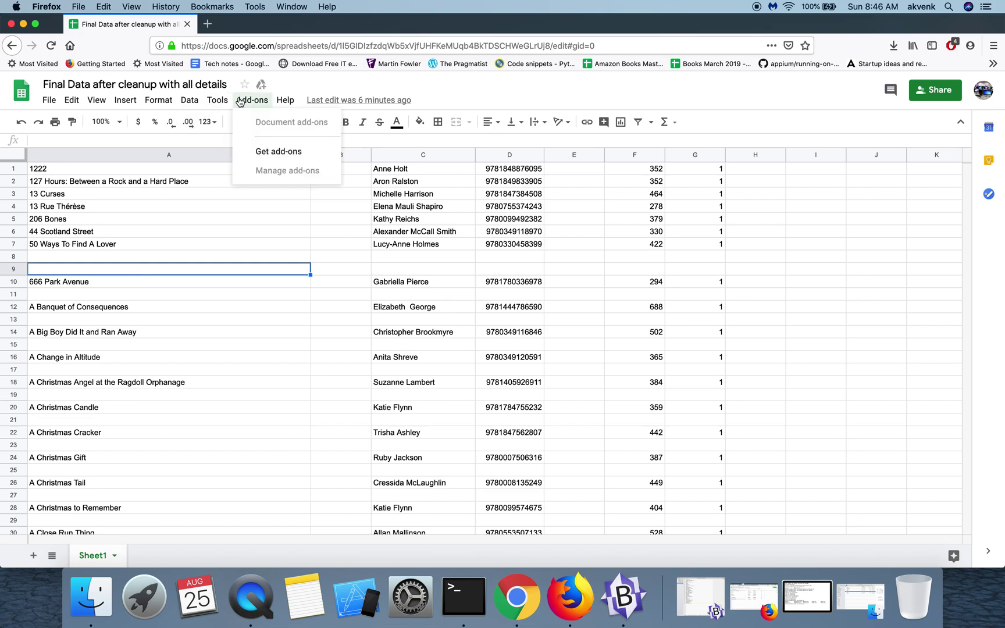
pyautogui.click(267, 151)
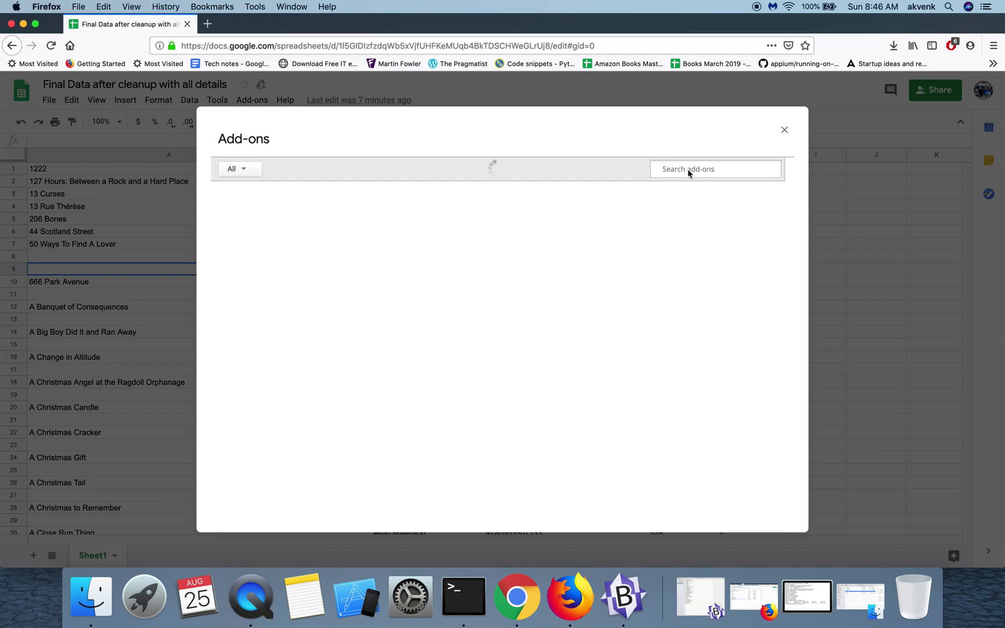
pyautogui.click(784, 135)
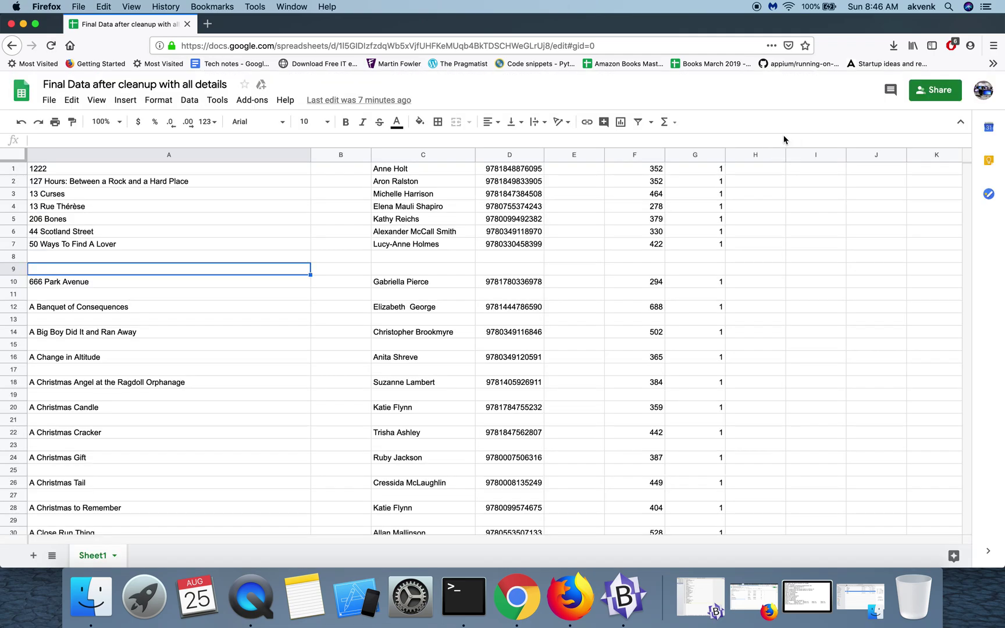
pyautogui.click(250, 106)
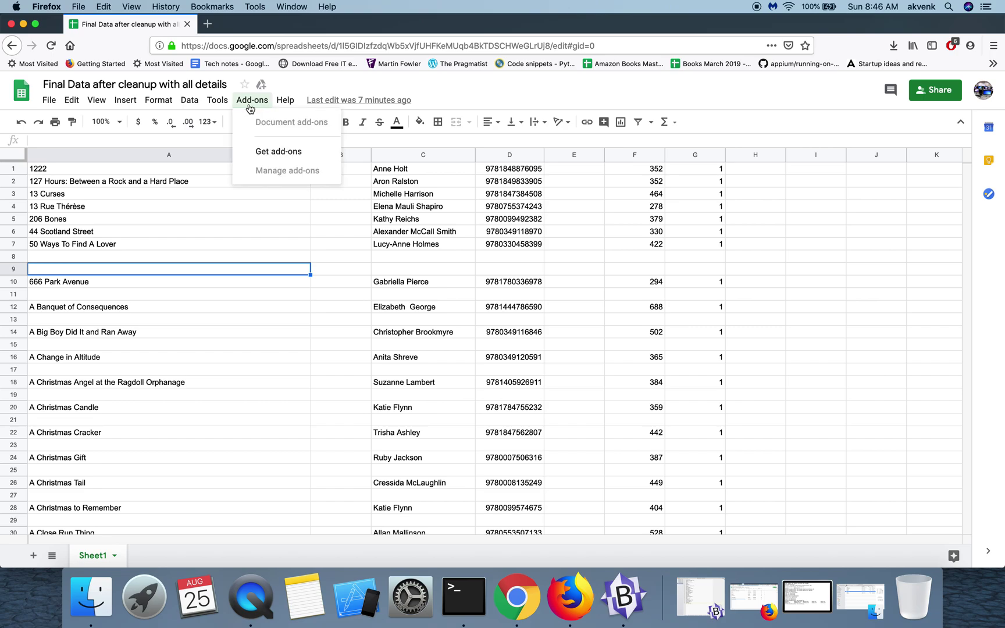
pyautogui.click(266, 151)
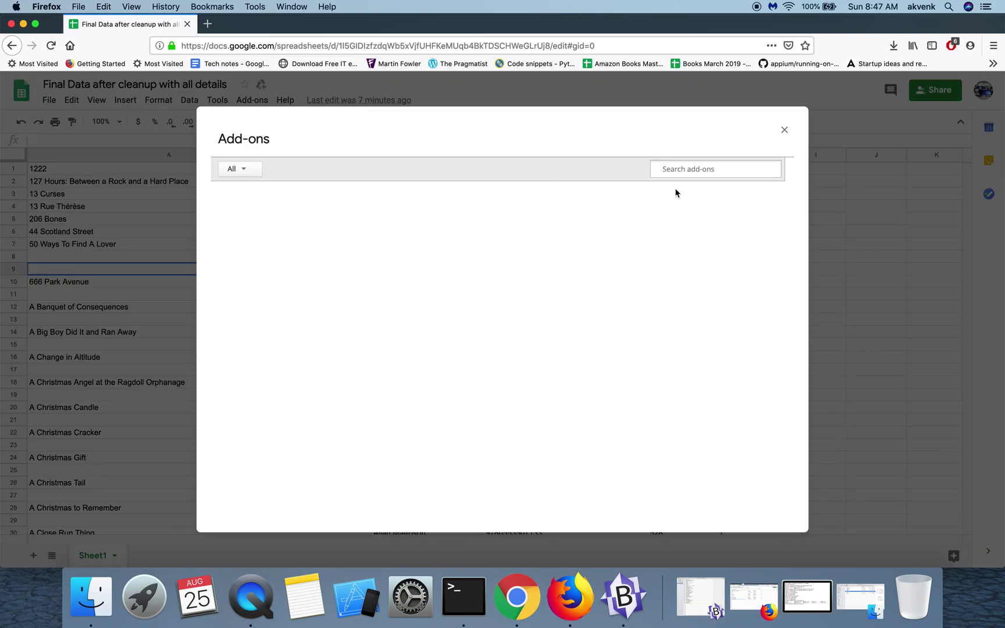
# Step: Search the store for 'remove empty' and install Remove Blank Rows (and more!) for free
pyautogui.click(689, 174)
pyautogui.write('remov')
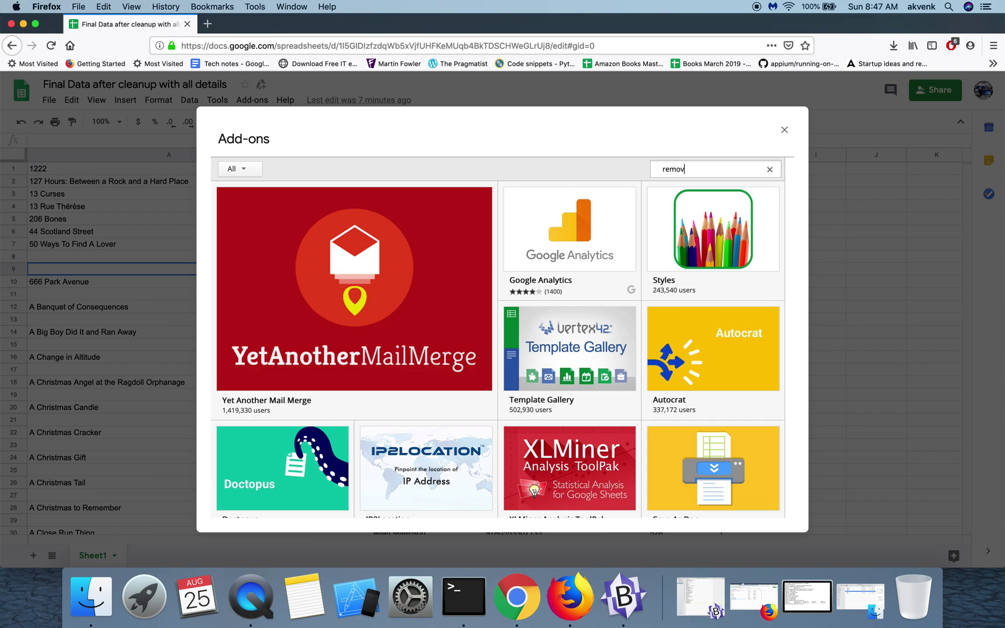
pyautogui.write('e empty')
pyautogui.press('Return')
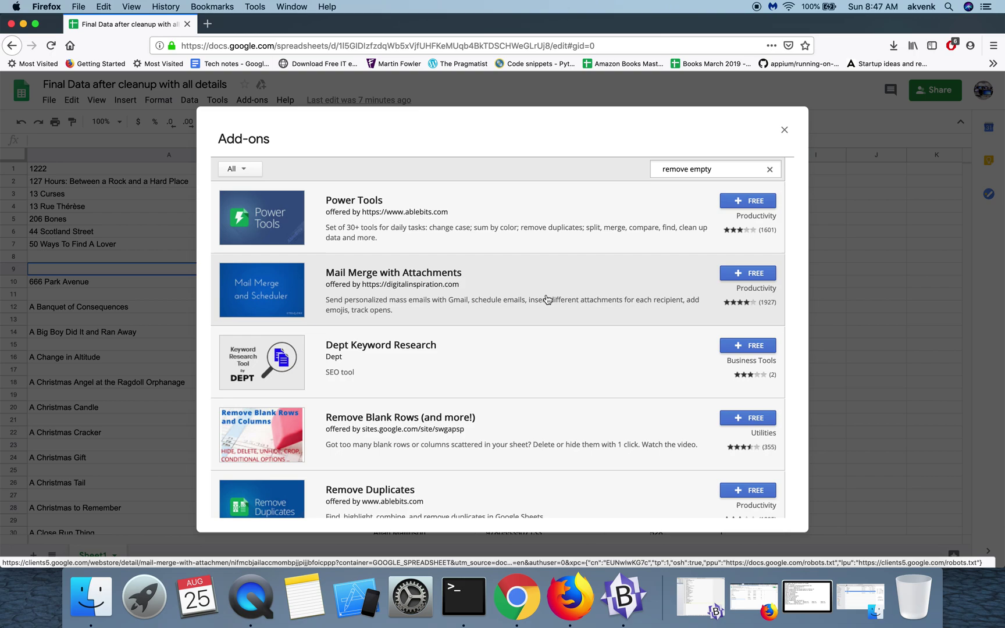
pyautogui.scroll(-1, 542, 388)
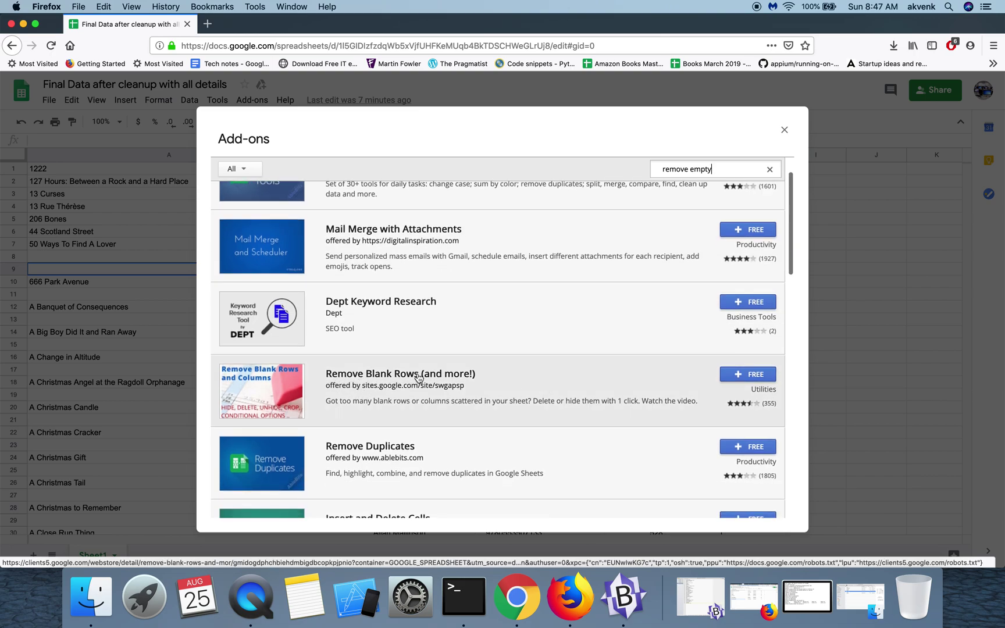
pyautogui.click(746, 376)
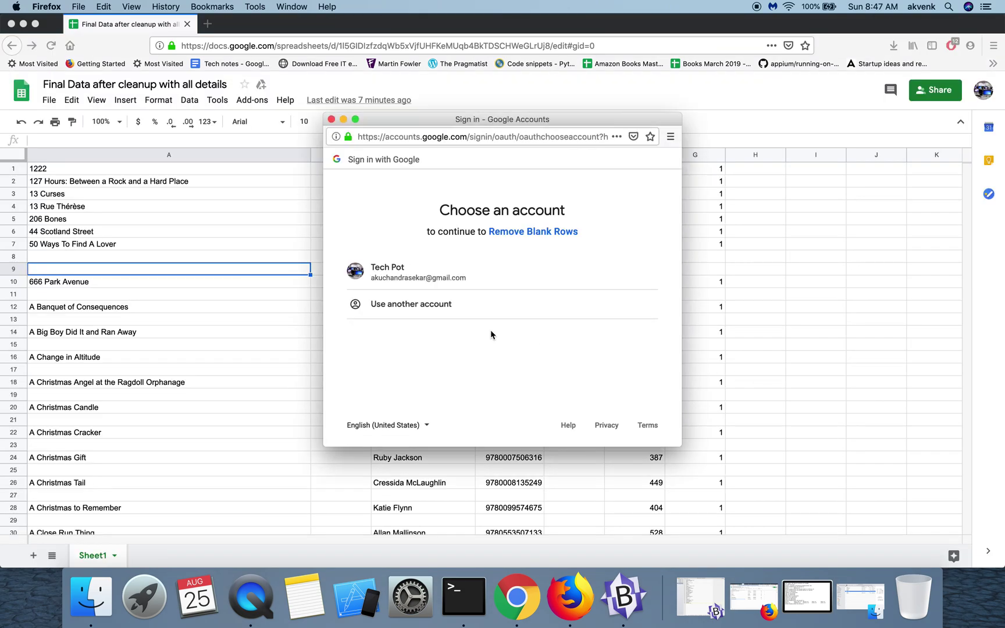
# Step: Choose the Google account and allow Remove Blank Rows to access it
pyautogui.click(444, 271)
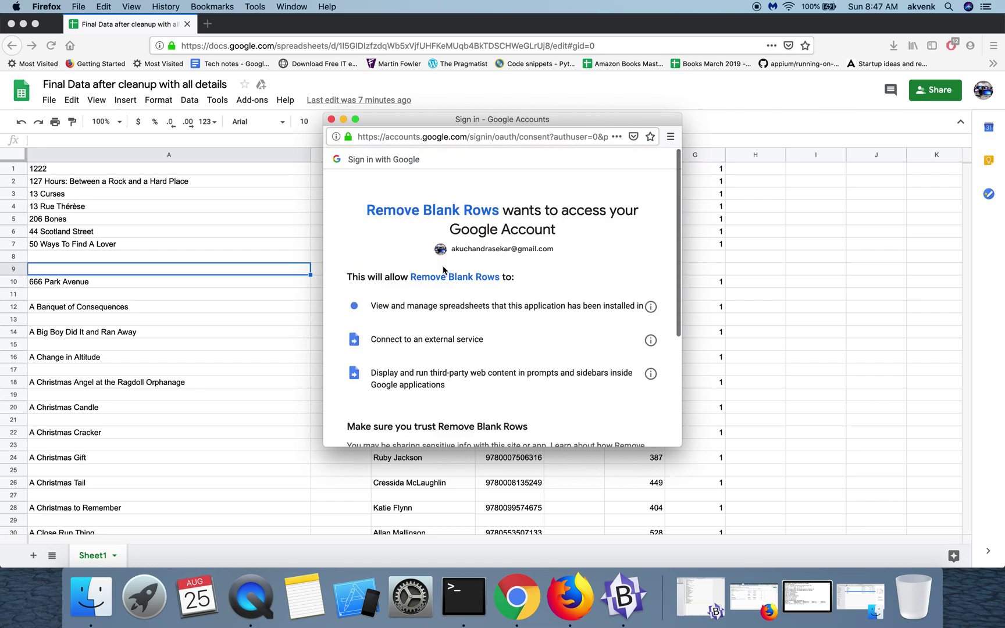
pyautogui.scroll(-5, 510, 323)
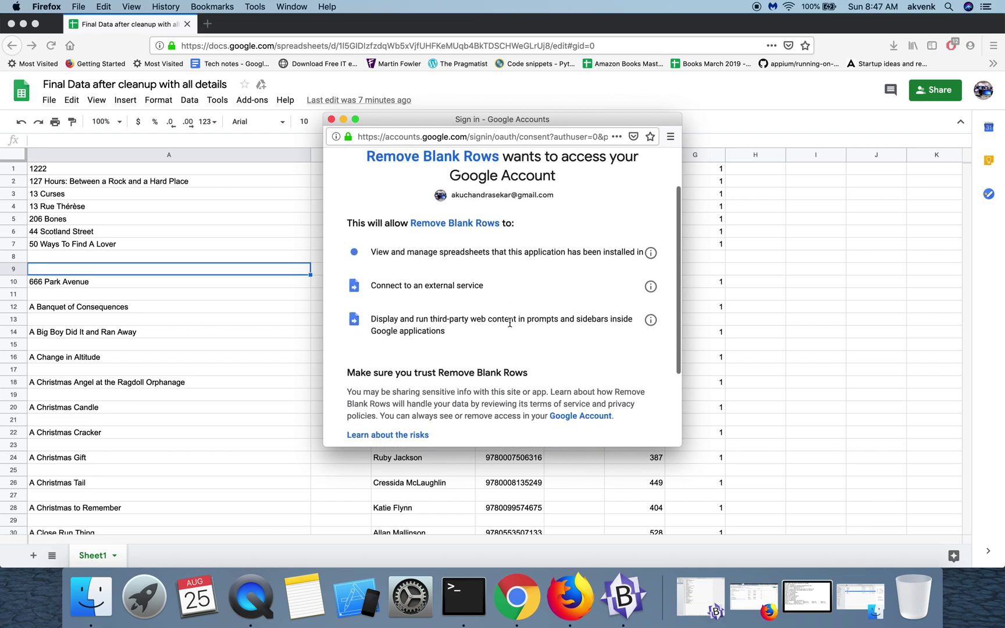
pyautogui.scroll(3, 442, 375)
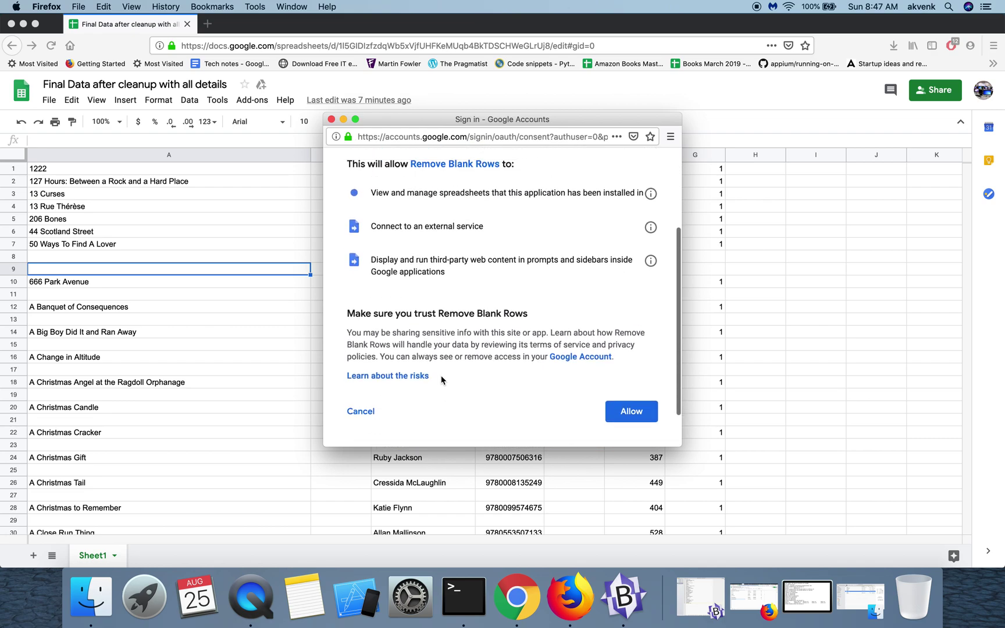
pyautogui.scroll(-1, 471, 369)
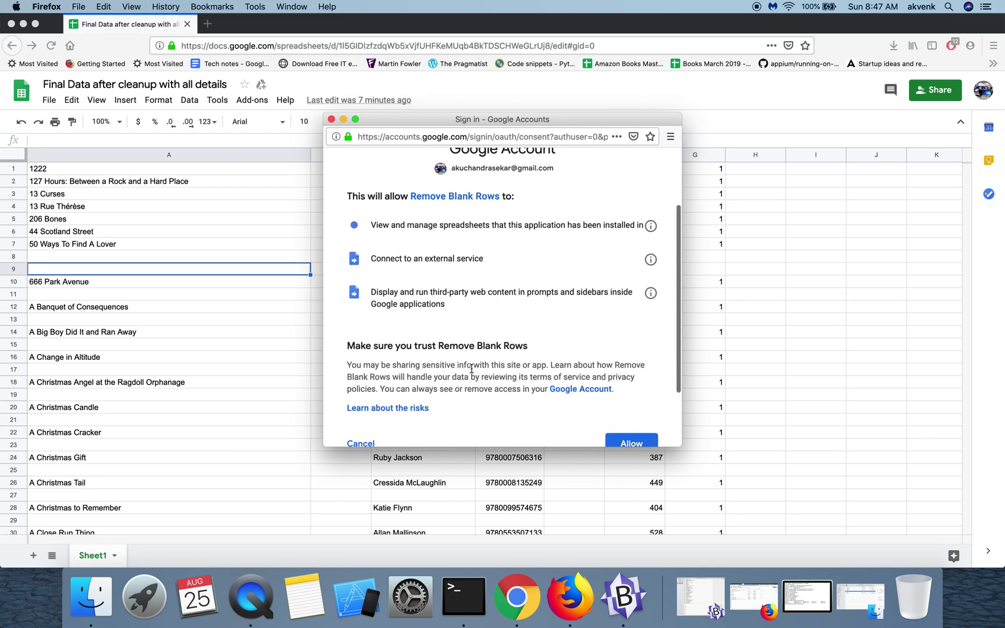
pyautogui.scroll(2, 472, 369)
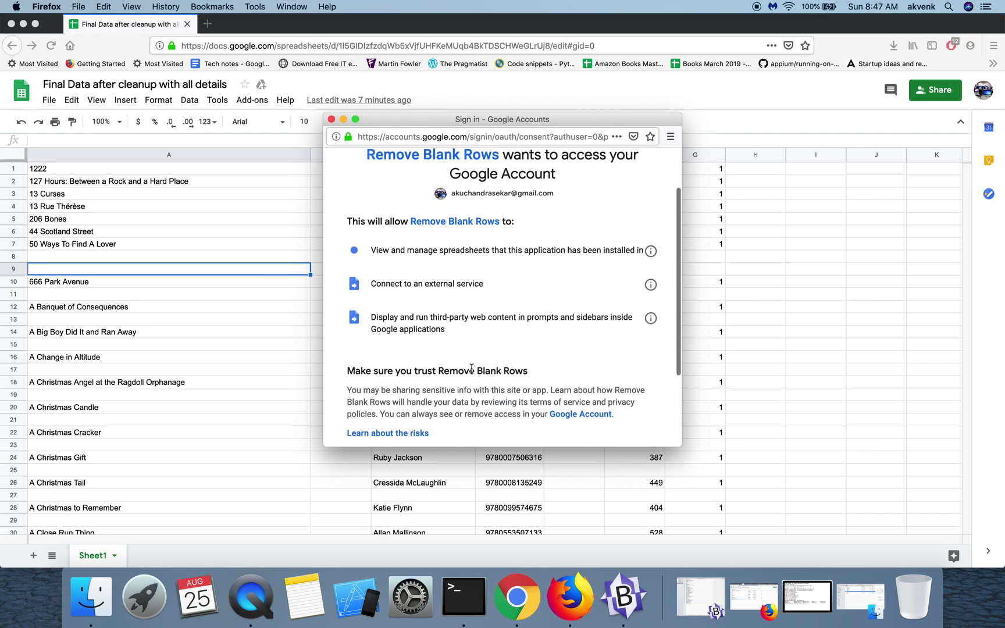
pyautogui.scroll(-5, 472, 370)
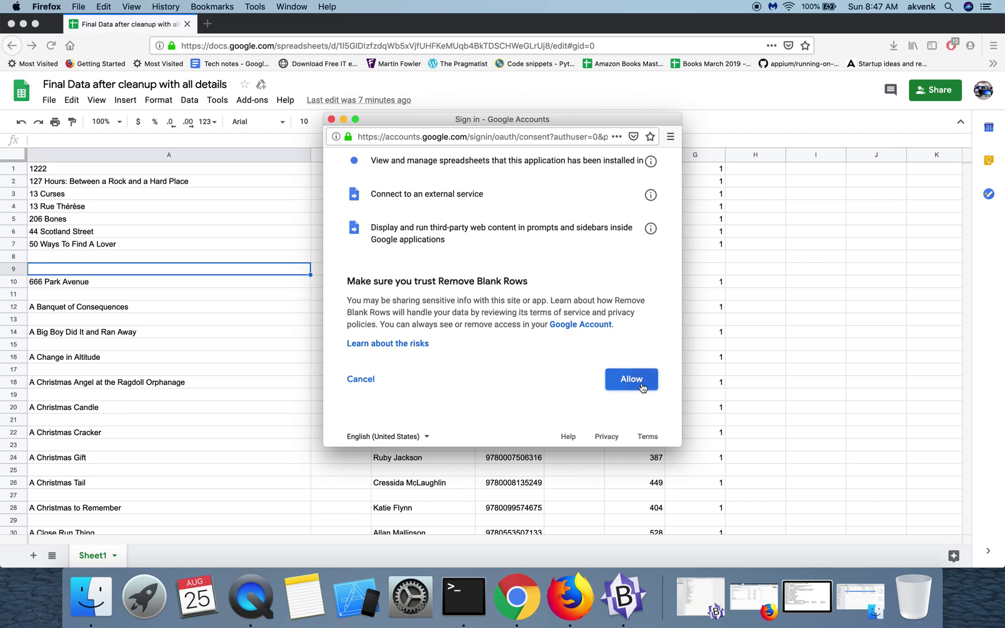
pyautogui.click(641, 385)
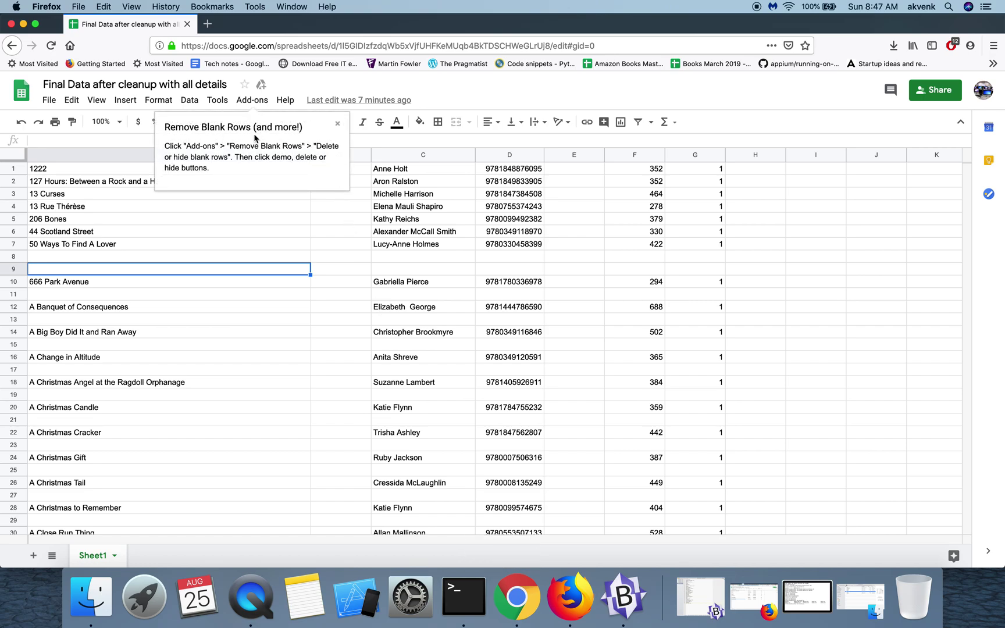
# Step: Dismiss the add-on's getting-started note and select cell A1
pyautogui.click(337, 124)
pyautogui.click(168, 217)
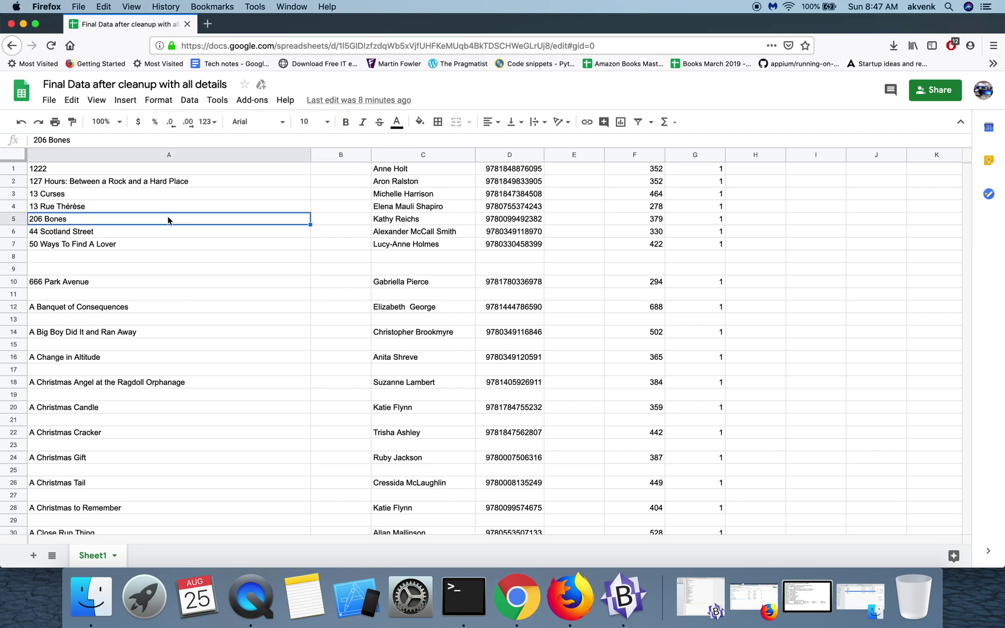
pyautogui.press('super+a')
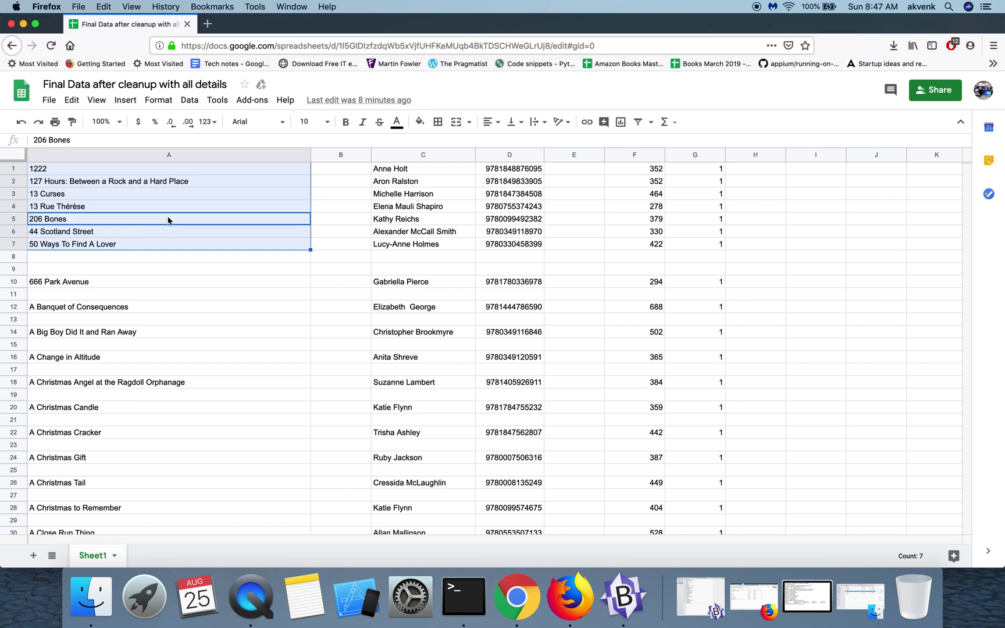
pyautogui.hotkey('shift', 'Down')
pyautogui.click(172, 181)
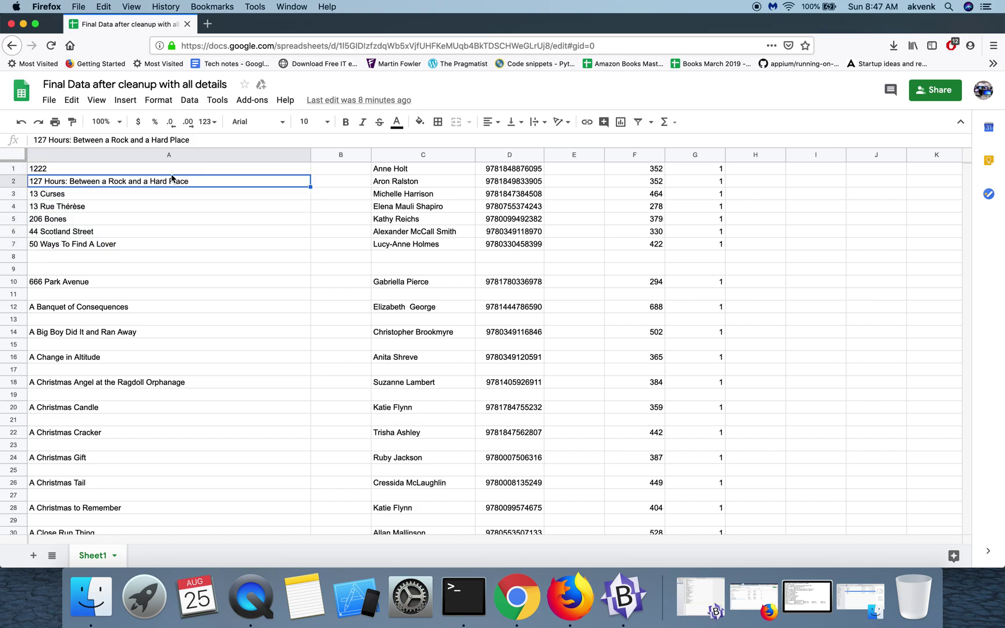
pyautogui.click(171, 170)
# Step: Extend the selection from A1 down to row 381 and across to column G
pyautogui.press('super+shift+Down')
pyautogui.press('super+shift+Down')
pyautogui.press('super+shift+Down')
pyautogui.press('super+shift+Down')
pyautogui.press('super+shift+Down')
pyautogui.press('super+shift+Down')
pyautogui.press('super+shift+Down')
pyautogui.press('super+shift+Down')
pyautogui.press('super+shift+Down')
pyautogui.press('super+shift+Down')
pyautogui.press('super+shift+Down')
pyautogui.press('super+shift+Down')
pyautogui.press('super+shift+Down')
pyautogui.press('super+shift+Down')
pyautogui.press('super+shift+Down')
pyautogui.press('super+shift+Down')
pyautogui.press('super+shift+Down')
pyautogui.press('super+shift+Down')
pyautogui.press('super+shift+Down')
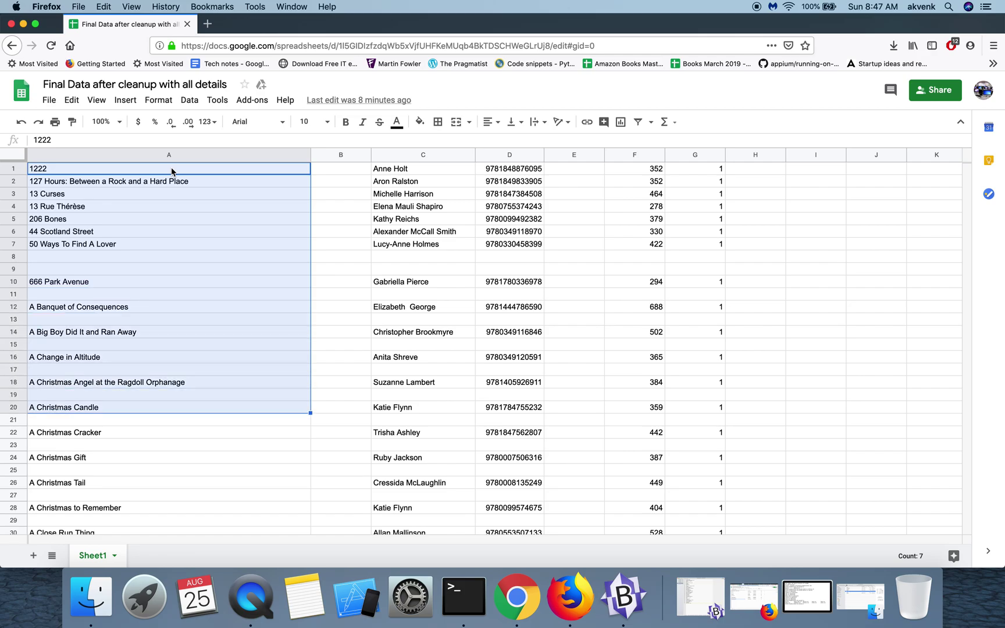
pyautogui.press('super+shift+Down')
pyautogui.press('super+shift+Down')
pyautogui.press('super+shift+Down')
pyautogui.press('super+shift+Down')
pyautogui.press('super+shift+Down')
pyautogui.press('super+shift+Down')
pyautogui.press('super+shift+Down')
pyautogui.press('super+shift+Down')
pyautogui.press('super+shift+Down')
pyautogui.press('super+shift+Down')
pyautogui.press('super+shift+Down')
pyautogui.press('super+shift+Down')
pyautogui.press('super+shift+Down')
pyautogui.press('super+shift+Down')
pyautogui.press('super+shift+Down')
pyautogui.press('super+shift+Down')
pyautogui.press('super+shift+Down')
pyautogui.press('super+shift+Down')
pyautogui.press('super+shift+Down')
pyautogui.press('super+shift+Down')
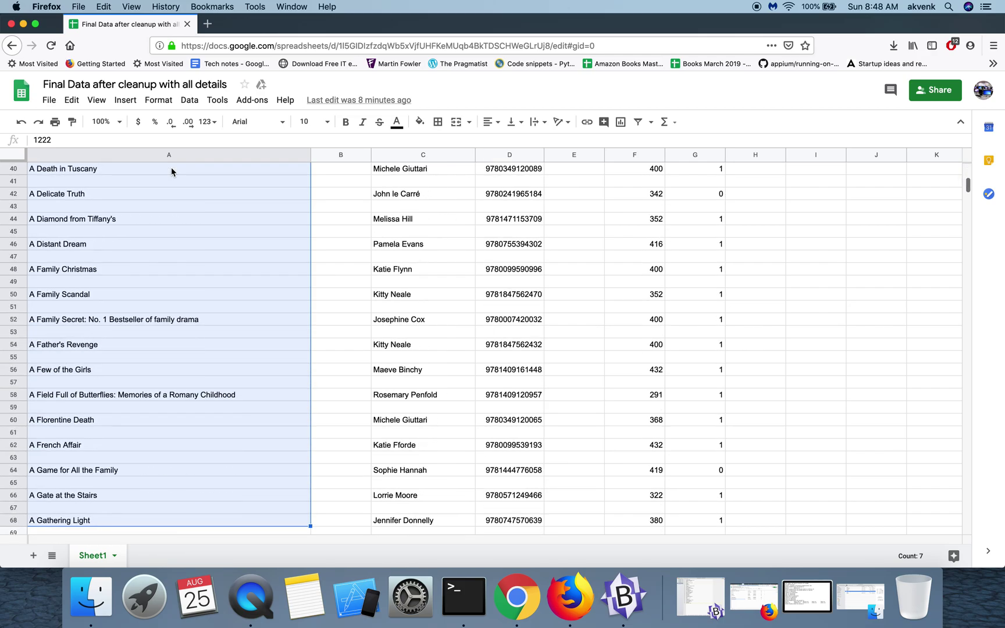
pyautogui.press('super+shift+Down')
pyautogui.press('super+shift+Down')
pyautogui.press('super+shift+Down')
pyautogui.press('super+shift+Down')
pyautogui.press('super+shift+Down')
pyautogui.press('super+shift+Down')
pyautogui.press('super+shift+Down')
pyautogui.press('super+shift+Down')
pyautogui.press('super+shift+Down')
pyautogui.press('super+shift+Down')
pyautogui.press('super+shift+Down')
pyautogui.press('super+shift+Down')
pyautogui.press('super+shift+Down')
pyautogui.press('super+shift+Down')
pyautogui.press('super+shift+Down')
pyautogui.press('super+shift+Down')
pyautogui.press('super+shift+Down')
pyautogui.press('super+shift+Down')
pyautogui.press('super+shift+Down')
pyautogui.press('super+shift+Down')
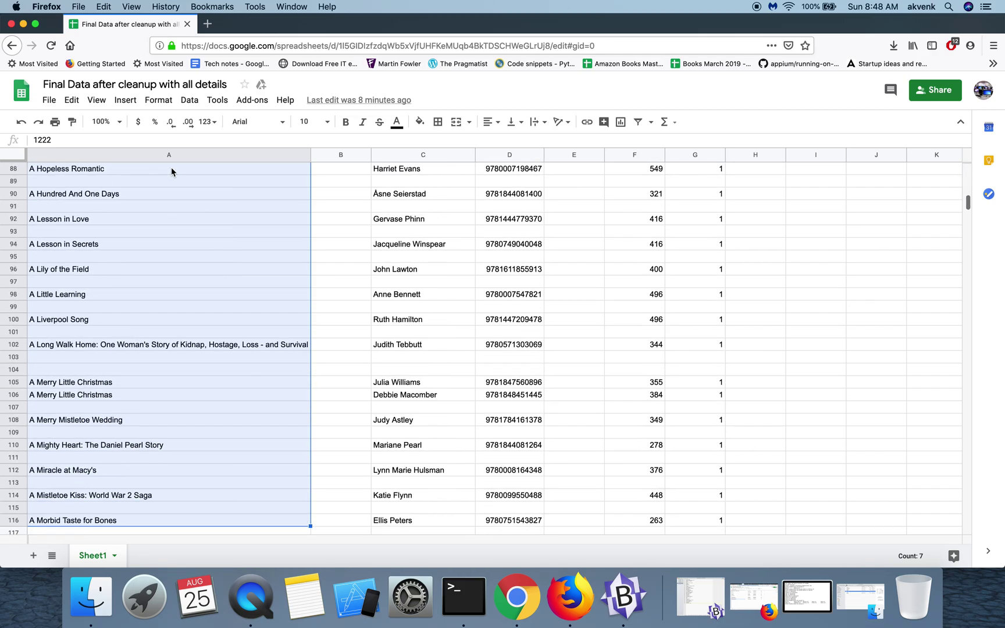
pyautogui.press('super+shift+Down')
pyautogui.press('super+shift+Down')
pyautogui.press('super+shift+Down')
pyautogui.press('super+shift+Down')
pyautogui.press('super+shift+Down')
pyautogui.press('super+shift+Down')
pyautogui.press('super+shift+Down')
pyautogui.press('super+shift+Down')
pyautogui.press('super+shift+Down')
pyautogui.press('super+shift+Down')
pyautogui.press('super+shift+Down')
pyautogui.press('super+shift+Down')
pyautogui.press('super+shift+Down')
pyautogui.press('super+shift+Down')
pyautogui.press('super+shift+Down')
pyautogui.press('super+shift+Down')
pyautogui.press('super+shift+Down')
pyautogui.press('super+shift+Down')
pyautogui.press('super+shift+Down')
pyautogui.press('super+shift+Down')
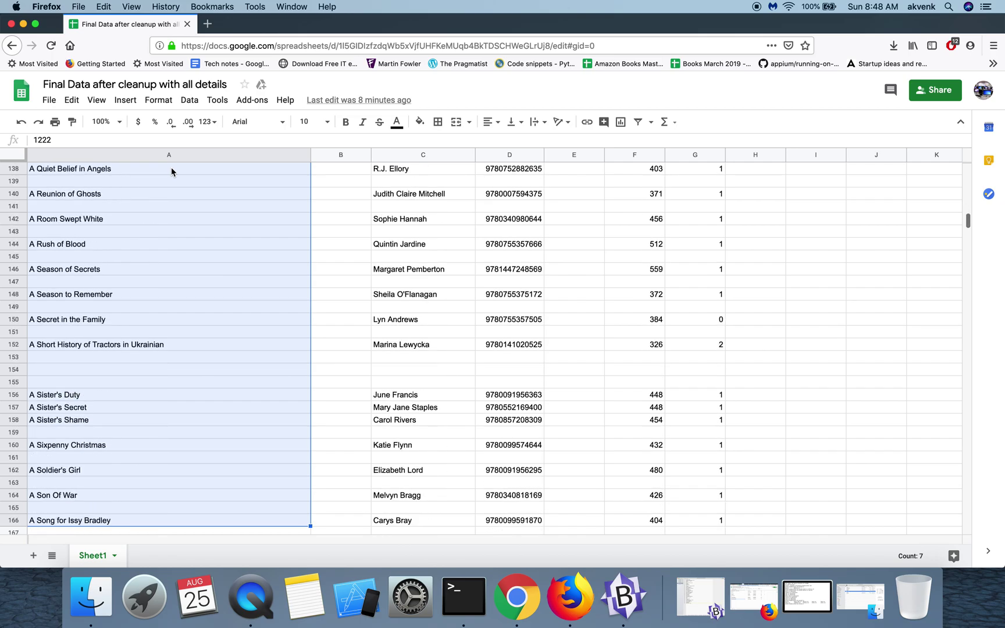
pyautogui.press('super+shift+Down')
pyautogui.press('super+shift+Down')
pyautogui.press('super+shift+Down')
pyautogui.press('super+shift+Down')
pyautogui.press('super+shift+Down')
pyautogui.press('super+shift+Down')
pyautogui.press('super+shift+Down')
pyautogui.press('super+shift+Down')
pyautogui.press('super+shift+Down')
pyautogui.press('super+shift+Down')
pyautogui.press('super+shift+Down')
pyautogui.press('super+shift+Down')
pyautogui.press('super+shift+Down')
pyautogui.press('super+shift+Down')
pyautogui.press('super+shift+Down')
pyautogui.press('super+shift+Down')
pyautogui.press('super+shift+Down')
pyautogui.press('super+shift+Down')
pyautogui.press('super+shift+Down')
pyautogui.press('super+shift+Down')
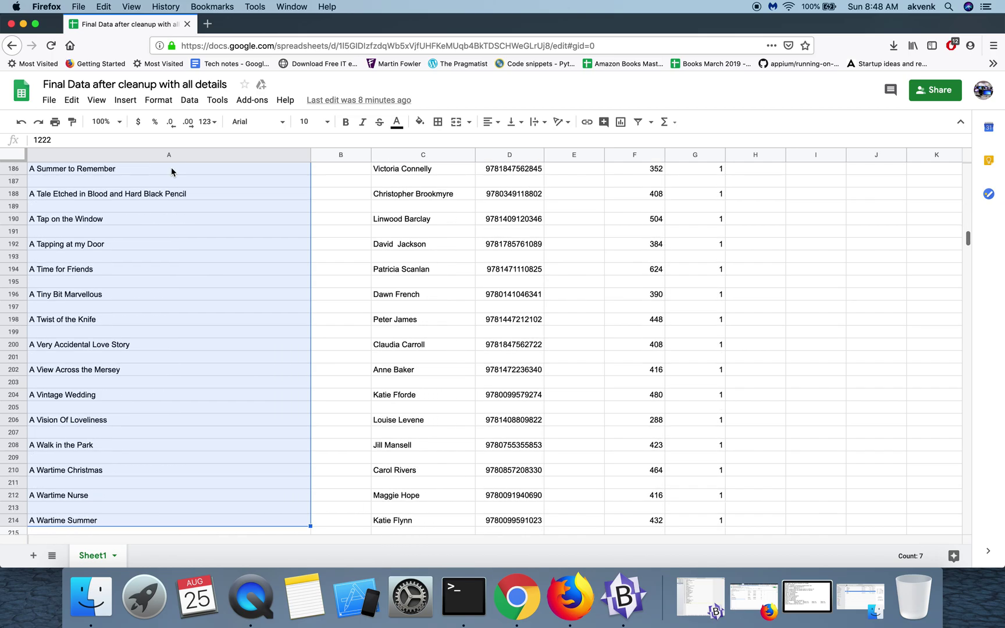
pyautogui.press('super+shift+Down')
pyautogui.press('super+shift+Down')
pyautogui.press('super+shift+Down')
pyautogui.press('super+shift+Down')
pyautogui.press('super+shift+Down')
pyautogui.press('super+shift+Down')
pyautogui.press('super+shift+Down')
pyautogui.press('super+shift+Down')
pyautogui.press('super+shift+Down')
pyautogui.press('super+shift+Down')
pyautogui.press('super+shift+Down')
pyautogui.press('super+shift+Down')
pyautogui.press('super+shift+Down')
pyautogui.press('super+shift+Down')
pyautogui.press('super+shift+Down')
pyautogui.press('super+shift+Down')
pyautogui.press('super+shift+Down')
pyautogui.press('super+shift+Down')
pyautogui.press('super+shift+Down')
pyautogui.press('super+shift+Down')
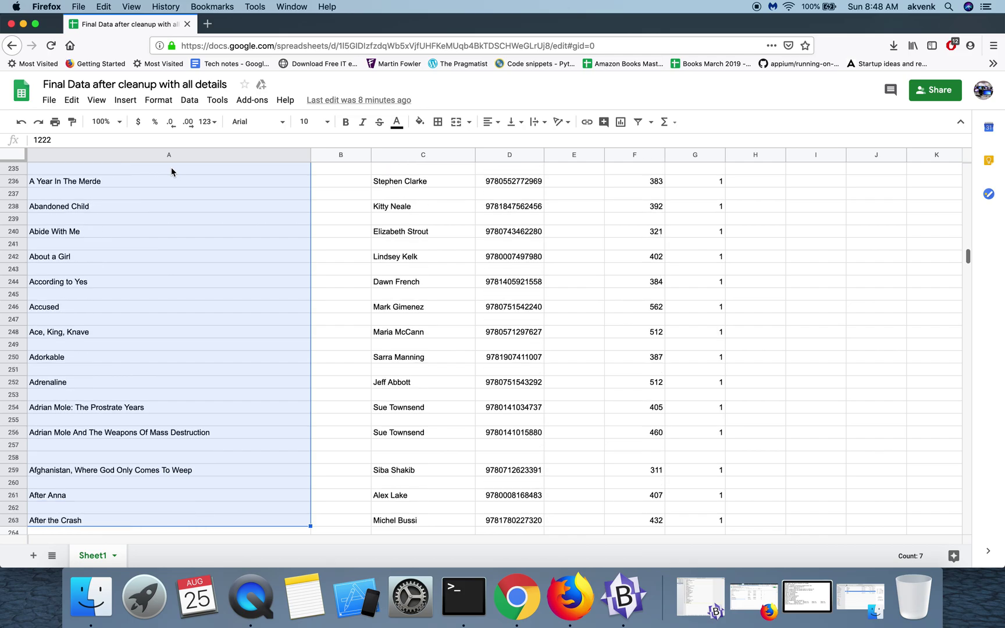
pyautogui.press('super+shift+Down')
pyautogui.press('super+shift+Down')
pyautogui.press('super+shift+Down')
pyautogui.press('super+shift+Down')
pyautogui.press('super+shift+Down')
pyautogui.press('super+shift+Down')
pyautogui.press('super+shift+Down')
pyautogui.press('super+shift+Down')
pyautogui.press('super+shift+Down')
pyautogui.press('super+shift+Down')
pyautogui.press('super+shift+Down')
pyautogui.press('super+shift+Down')
pyautogui.press('super+shift+Down')
pyautogui.press('super+shift+Down')
pyautogui.press('super+shift+Down')
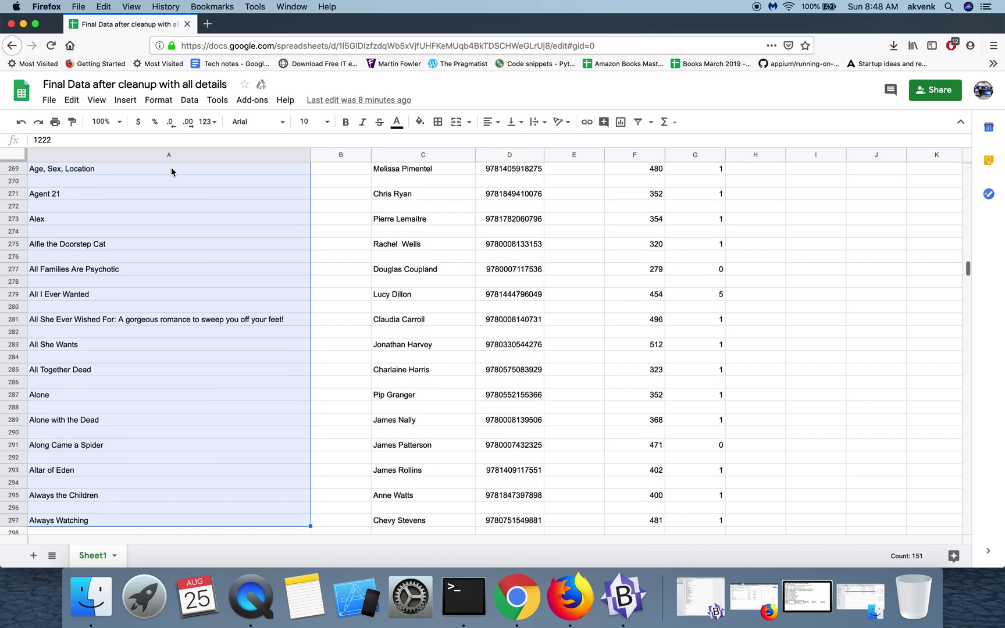
pyautogui.press('super+shift+Down')
pyautogui.press('super+shift+Down')
pyautogui.press('super+shift+Down')
pyautogui.press('super+shift+Down')
pyautogui.press('super+shift+Down')
pyautogui.press('super+shift+Down')
pyautogui.press('super+shift+Down')
pyautogui.press('super+shift+Down')
pyautogui.press('super+shift+Down')
pyautogui.press('super+shift+Down')
pyautogui.press('super+shift+Down')
pyautogui.press('super+shift+Down')
pyautogui.press('super+shift+Down')
pyautogui.press('super+shift+Down')
pyautogui.press('super+shift+Down')
pyautogui.press('super+shift+Down')
pyautogui.press('super+shift+Down')
pyautogui.press('super+shift+Down')
pyautogui.press('super+shift+Down')
pyautogui.press('super+shift+Down')
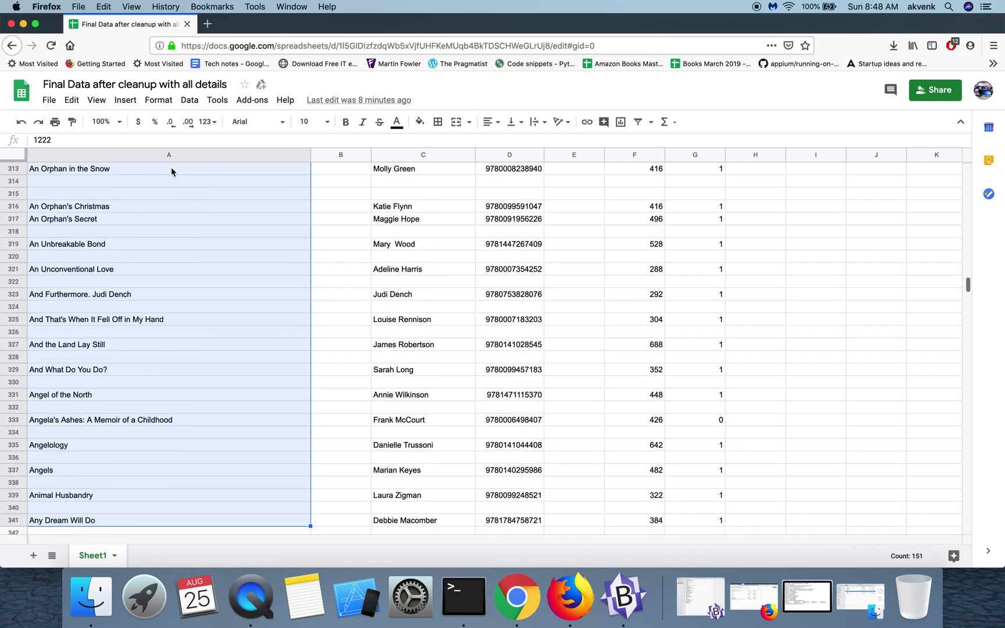
pyautogui.press('super+shift+Down')
pyautogui.press('super+shift+Down')
pyautogui.press('super+shift+Down')
pyautogui.press('super+shift+Down')
pyautogui.press('super+shift+Down')
pyautogui.press('super+shift+Down')
pyautogui.press('super+shift+Down')
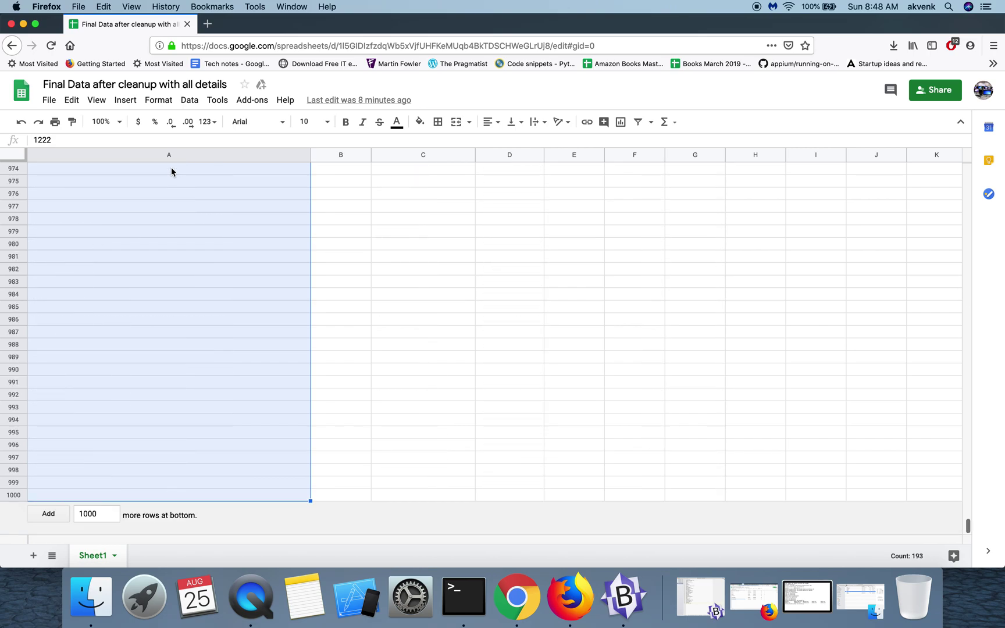
pyautogui.press('super+shift+Up')
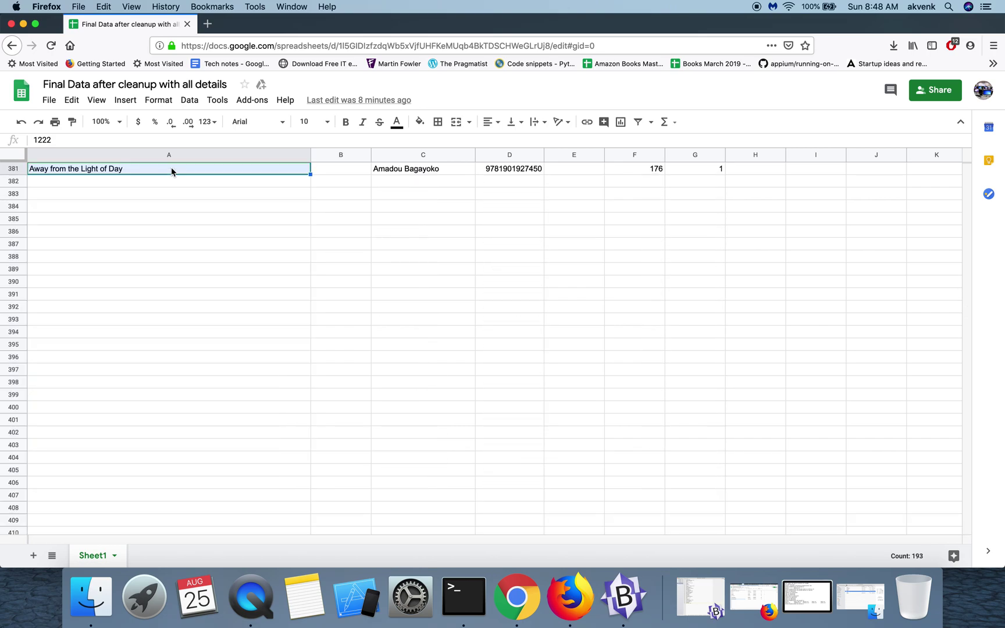
pyautogui.scroll(2, 182, 247)
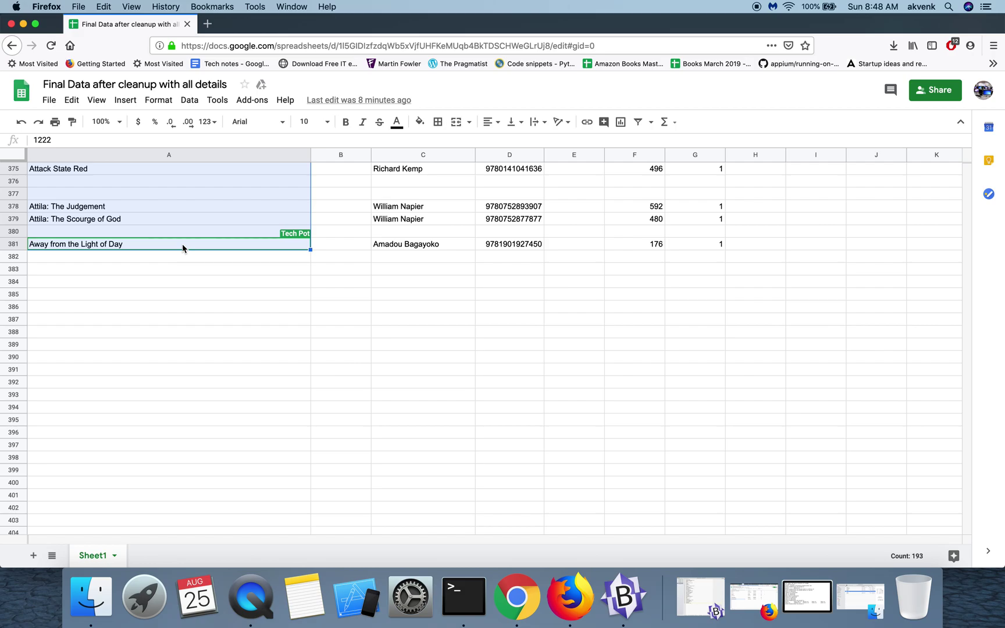
pyautogui.hotkey('shift', 'Right')
pyautogui.hotkey('shift', 'Right')
pyautogui.hotkey('shift', 'Right')
pyautogui.hotkey('shift', 'Right')
pyautogui.hotkey('shift', 'Right')
pyautogui.hotkey('shift', 'Right')
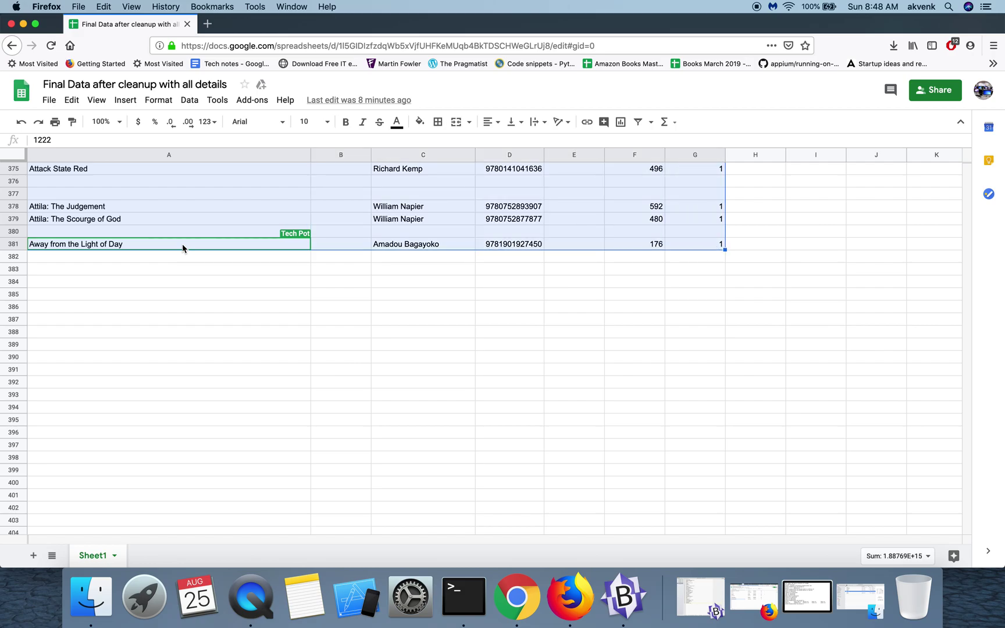
pyautogui.scroll(20, 284, 249)
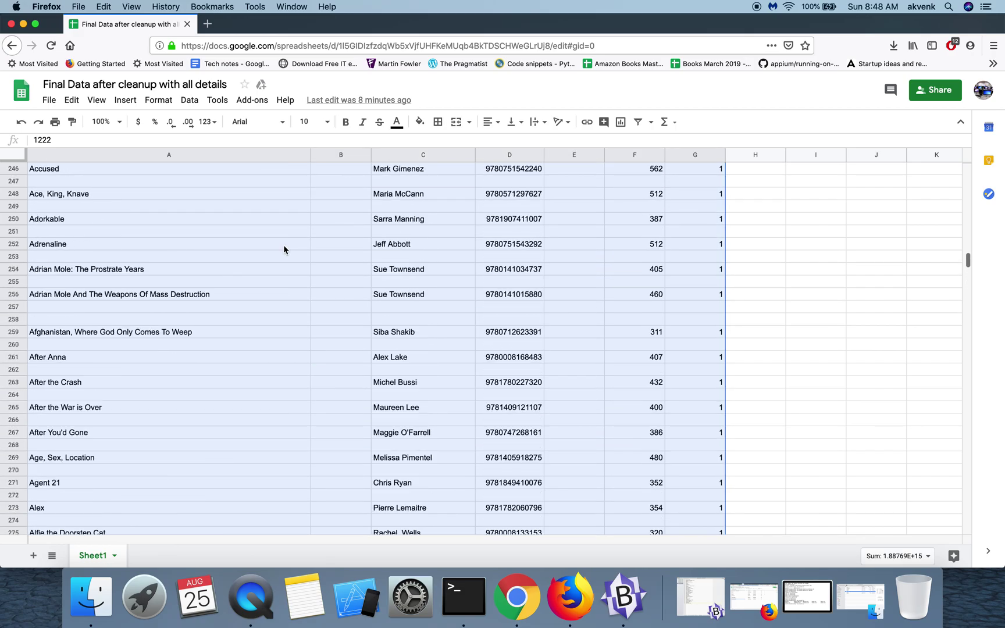
pyautogui.scroll(15, 284, 249)
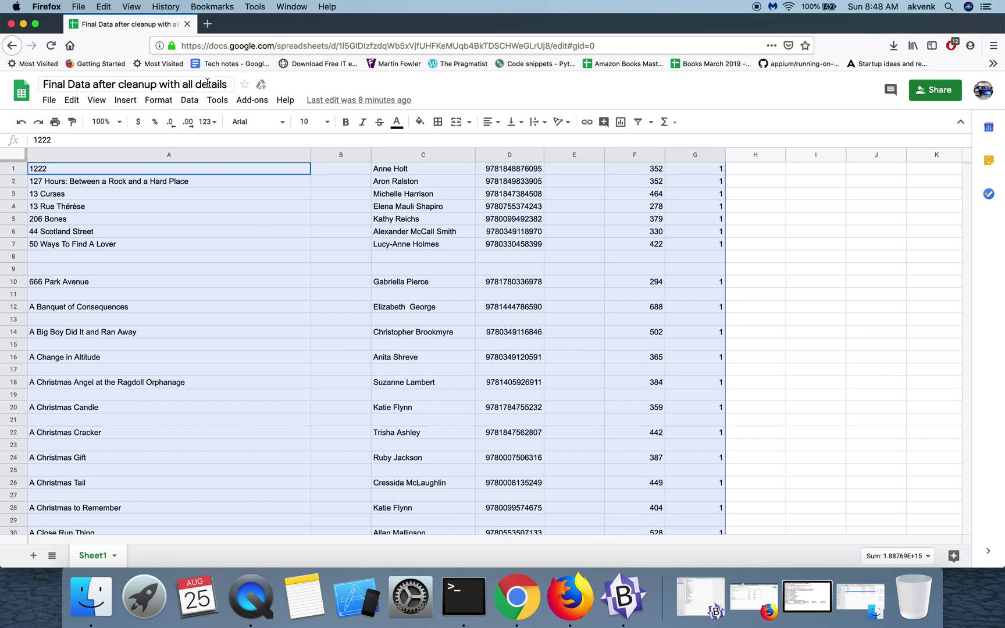
# Step: Open Remove Blank Rows (and more!) > Delete/hide blank rows/columns from the Add-ons menu
pyautogui.click(242, 102)
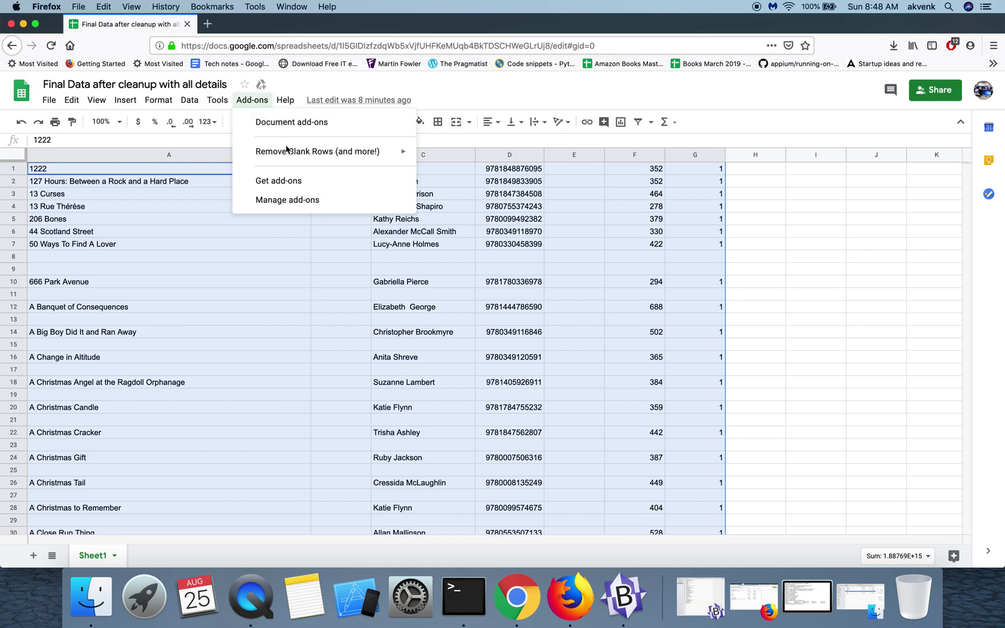
pyautogui.moveTo(295, 163)
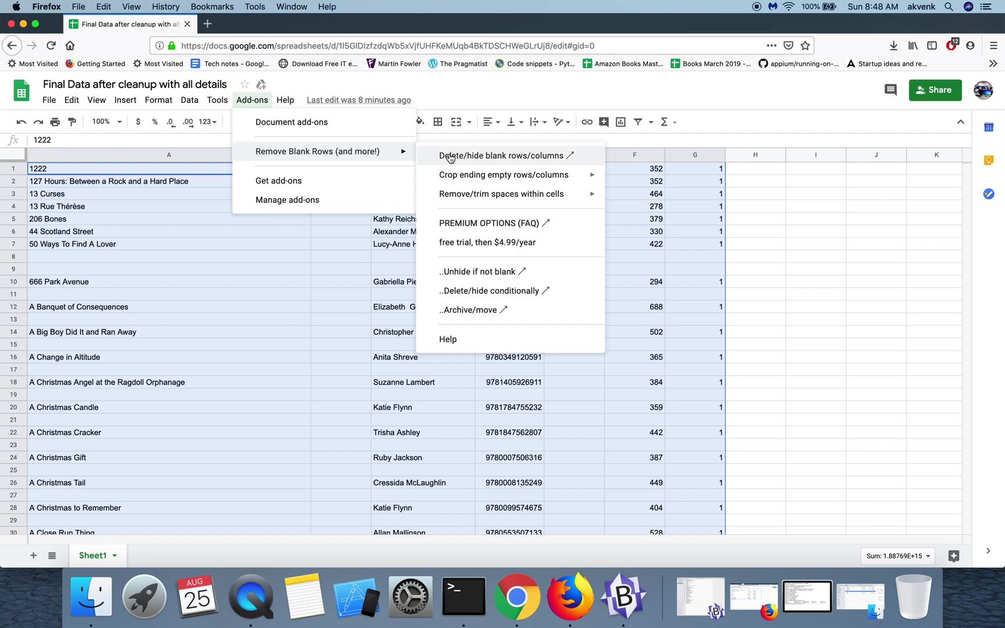
pyautogui.click(482, 161)
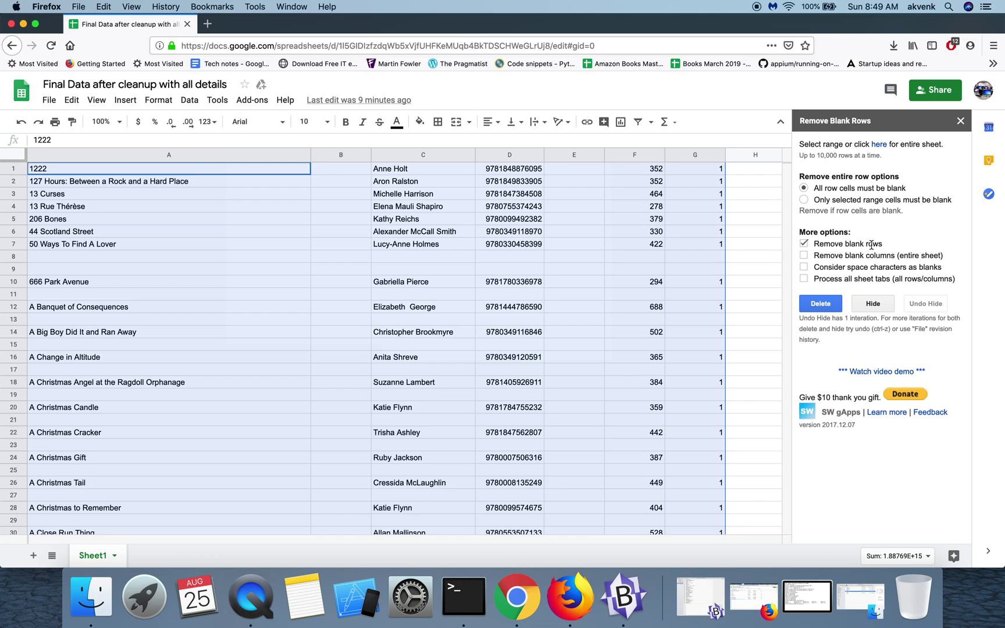
# Step: Run Delete in the add-on panel to remove the selection's blank rows, then return to row 1
pyautogui.click(821, 303)
pyautogui.scroll(-20, 179, 302)
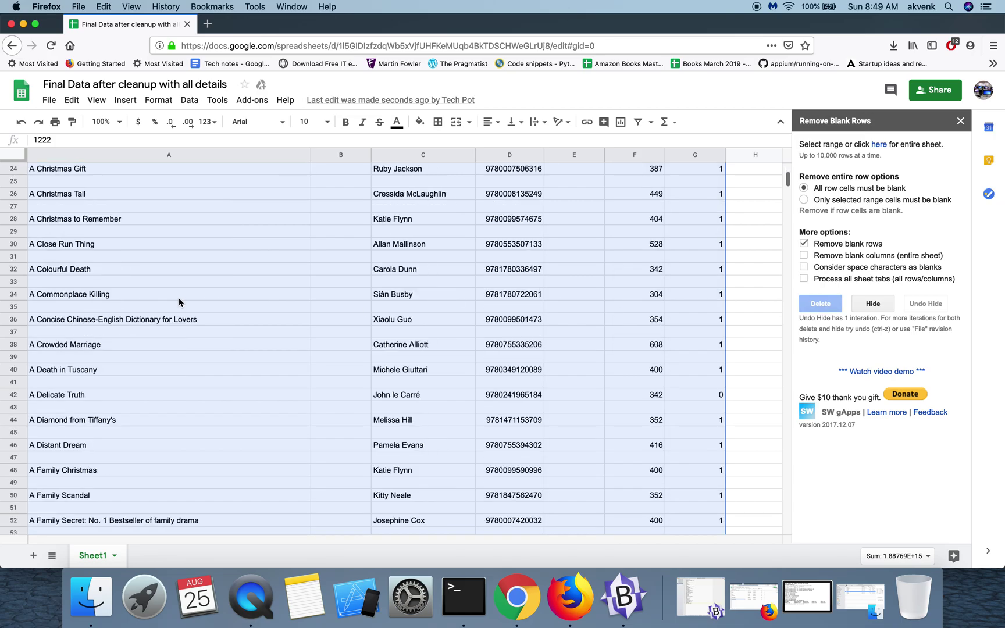
pyautogui.scroll(-20, 179, 302)
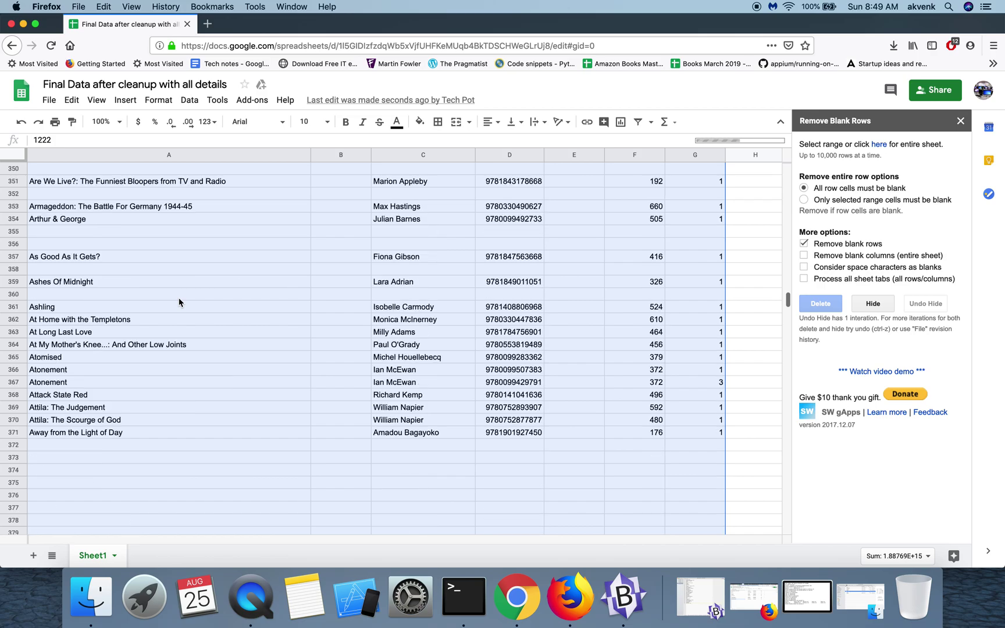
pyautogui.scroll(-20, 179, 302)
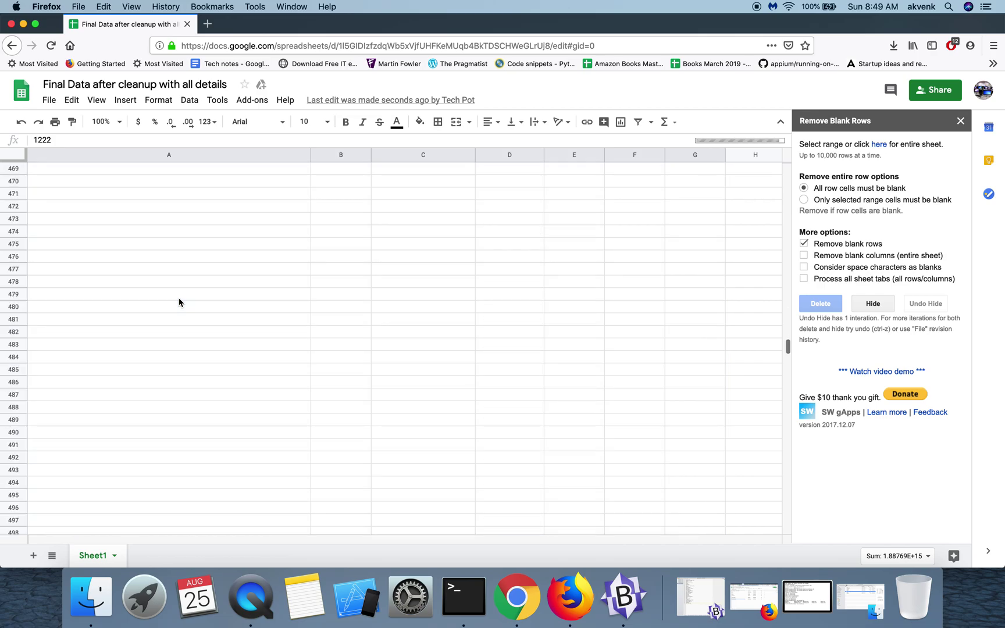
pyautogui.scroll(15, 180, 303)
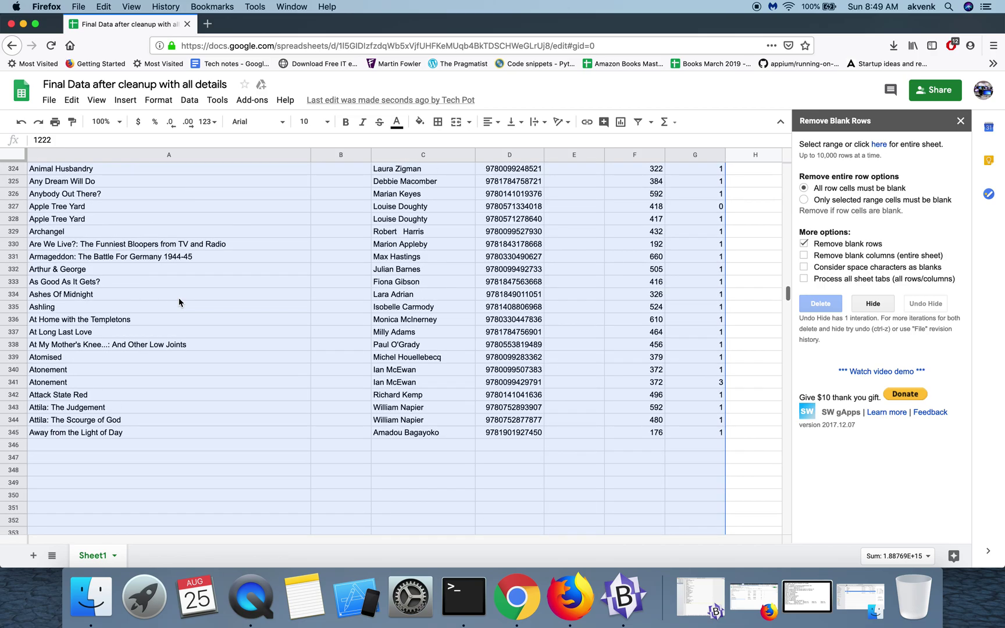
pyautogui.scroll(5, 179, 302)
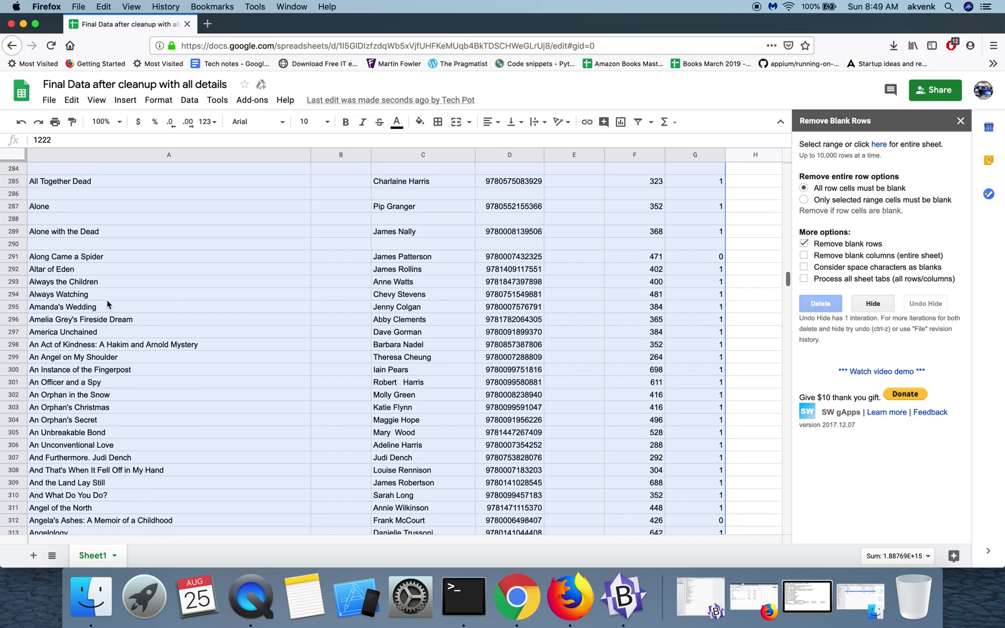
pyautogui.scroll(6, 107, 301)
pyautogui.scroll(8, 107, 300)
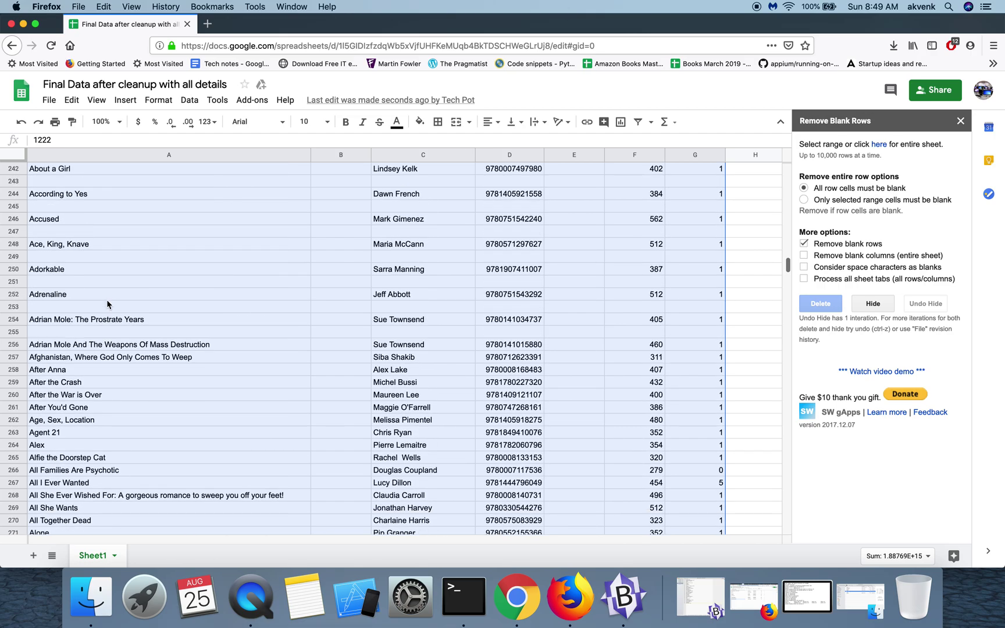
pyautogui.scroll(1, 107, 303)
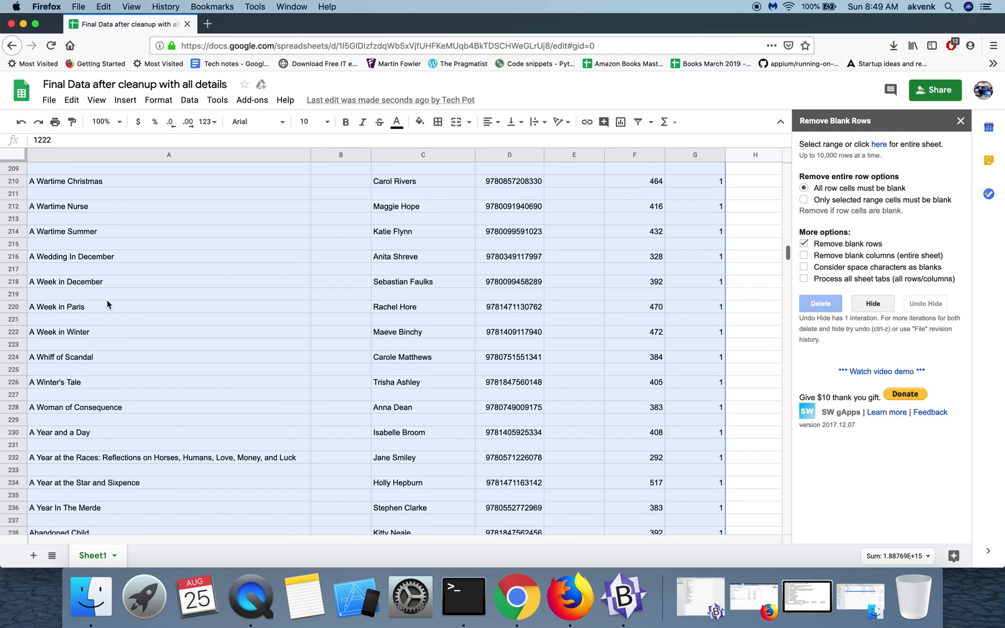
pyautogui.scroll(3, 107, 299)
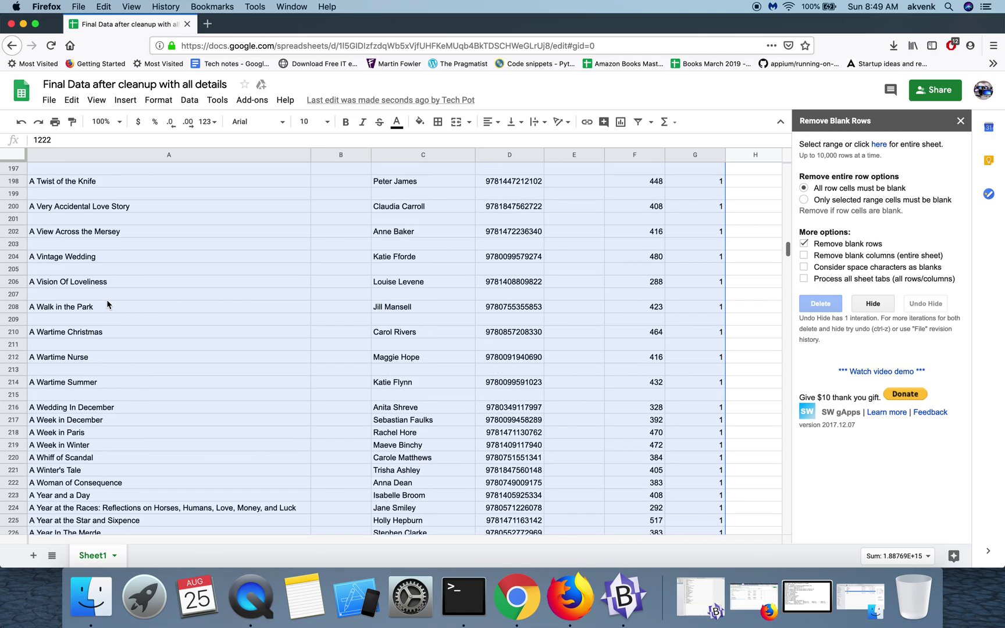
pyautogui.scroll(8, 107, 303)
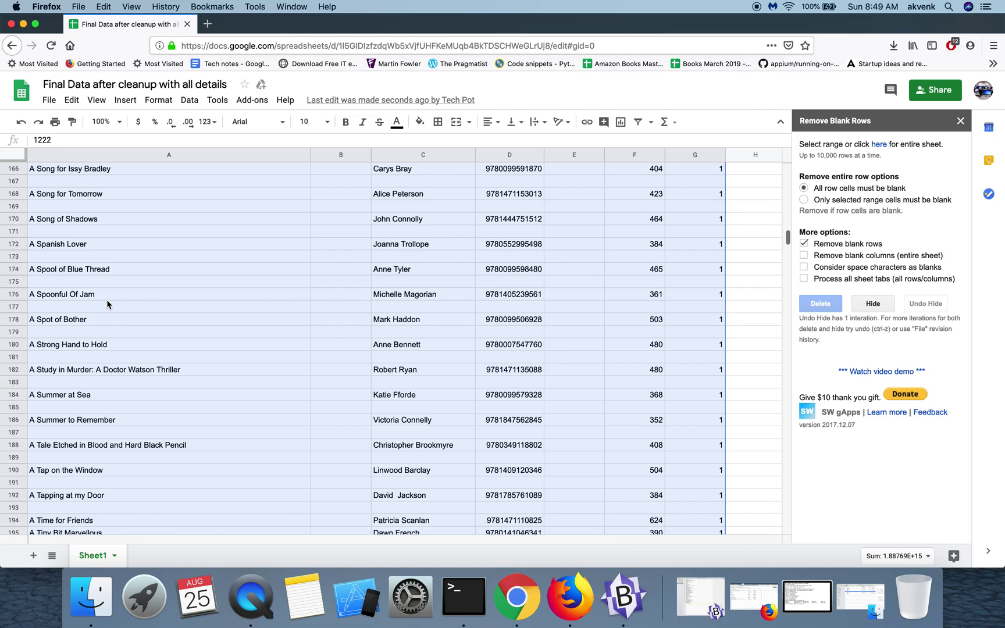
pyautogui.scroll(3, 107, 302)
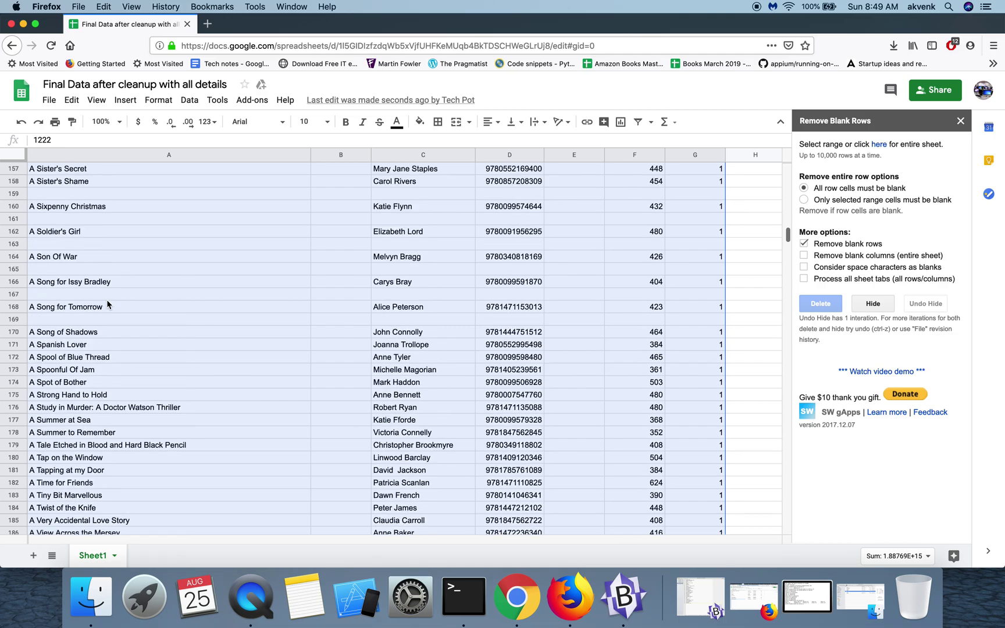
pyautogui.scroll(6, 107, 302)
pyautogui.scroll(4, 107, 302)
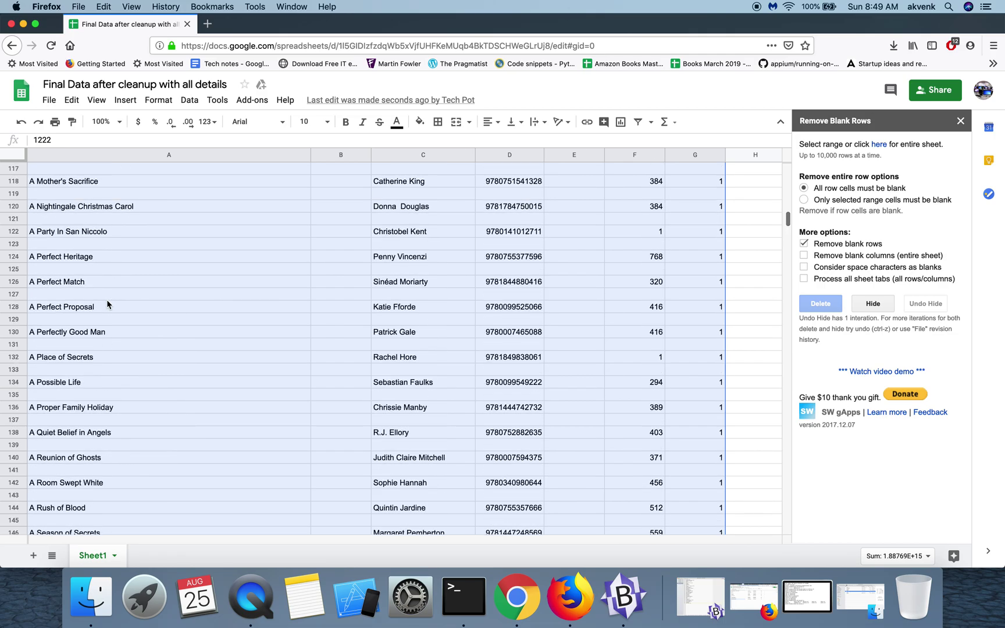
pyautogui.scroll(2, 107, 302)
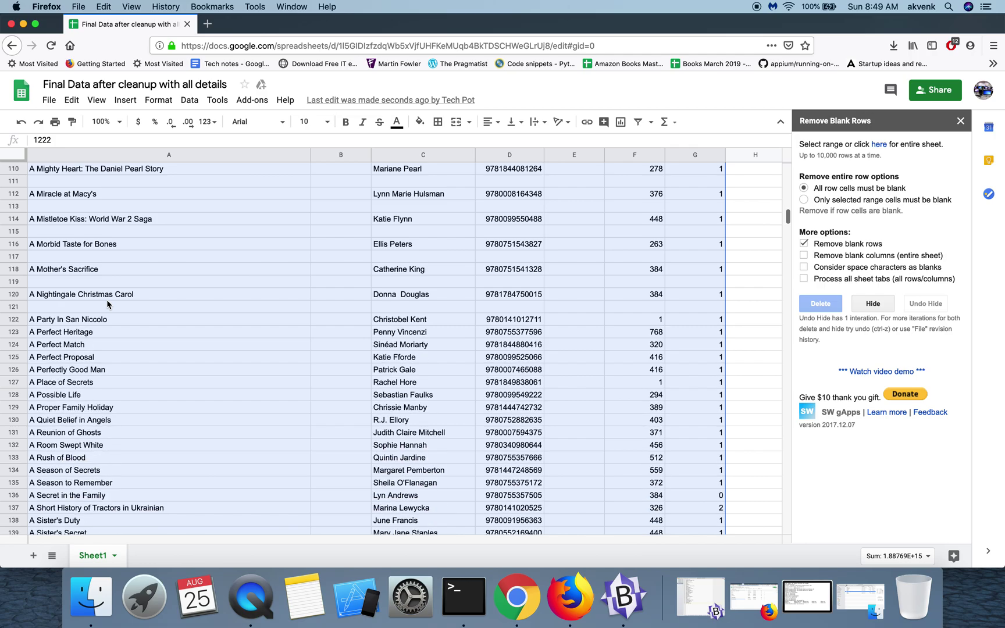
pyautogui.scroll(10, 107, 304)
pyautogui.scroll(4, 107, 303)
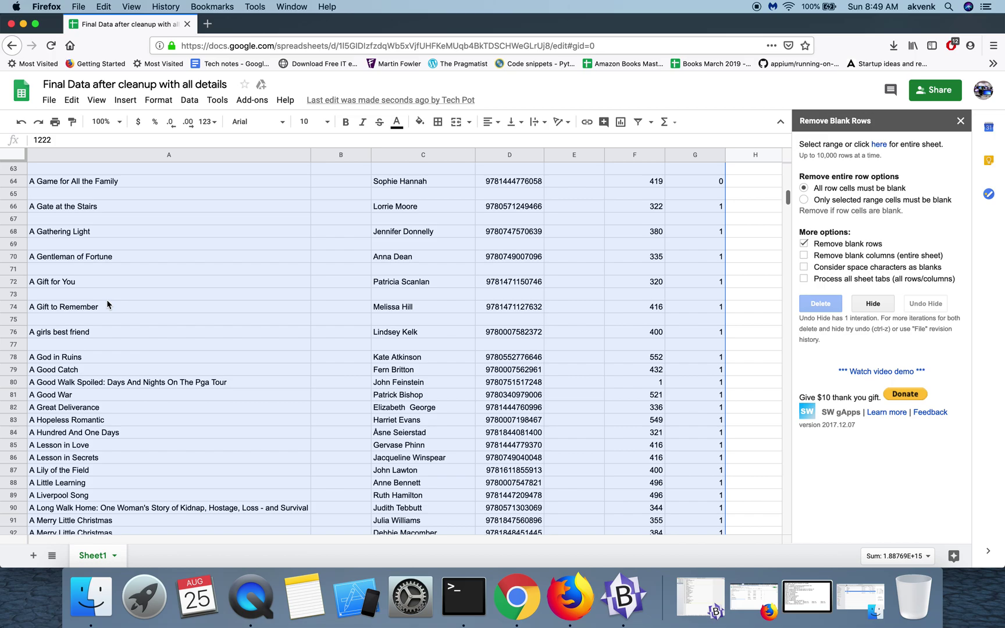
pyautogui.scroll(5, 107, 303)
pyautogui.scroll(8, 107, 304)
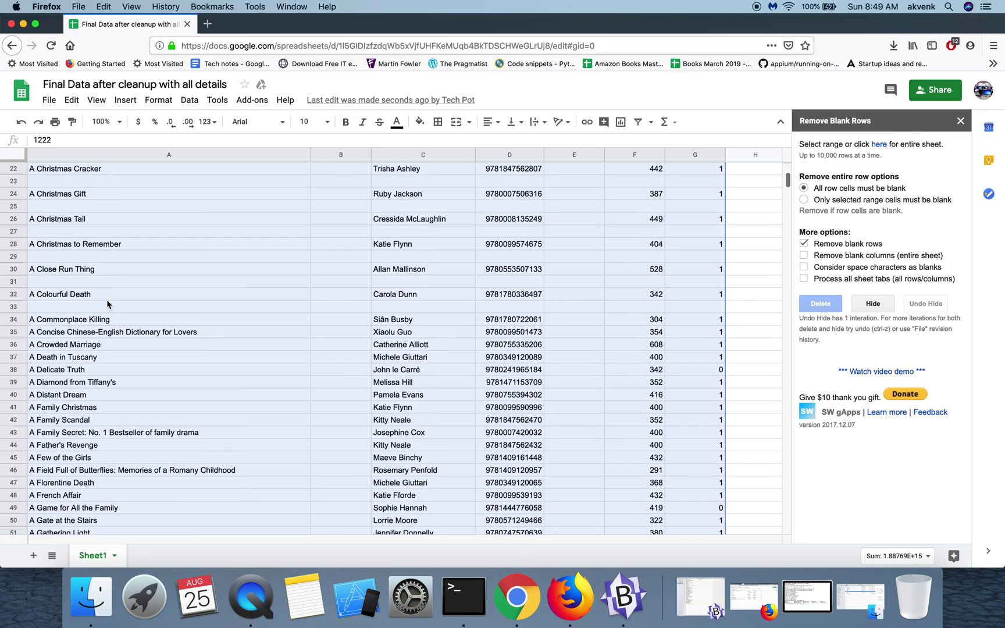
pyautogui.scroll(6, 107, 303)
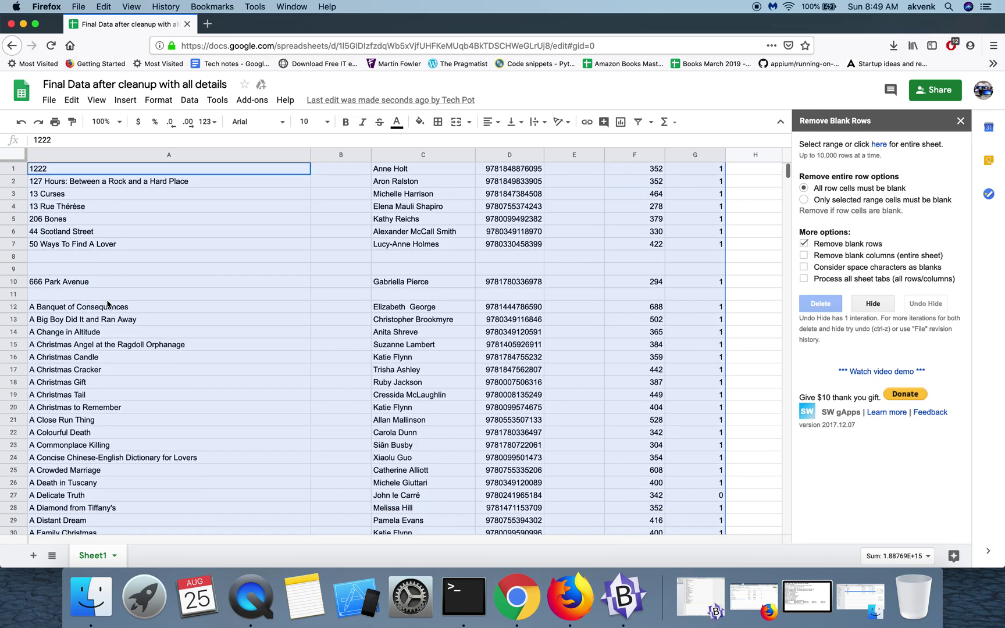
pyautogui.click(90, 244)
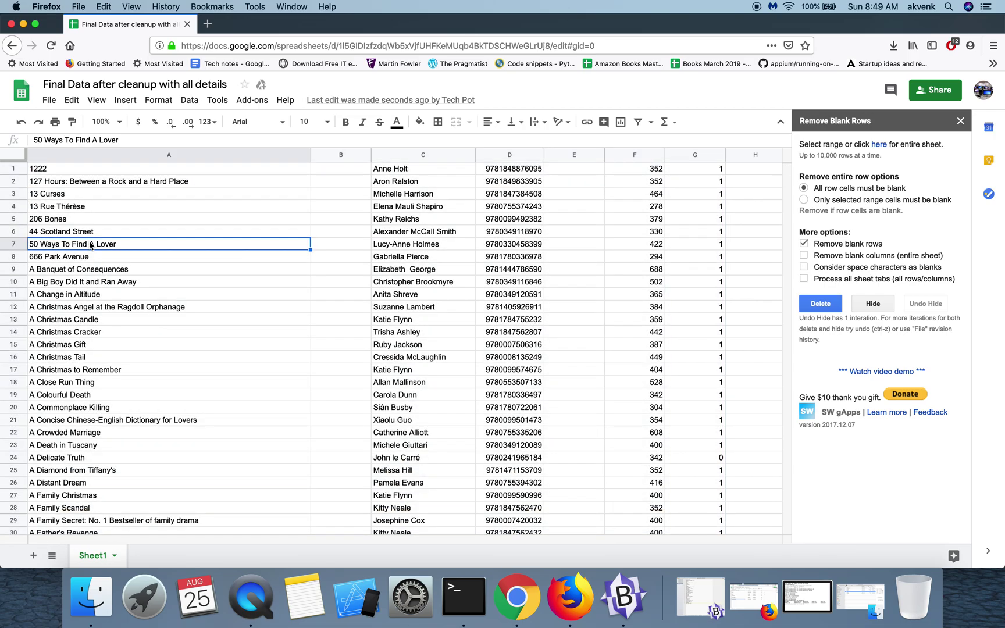
pyautogui.click(68, 172)
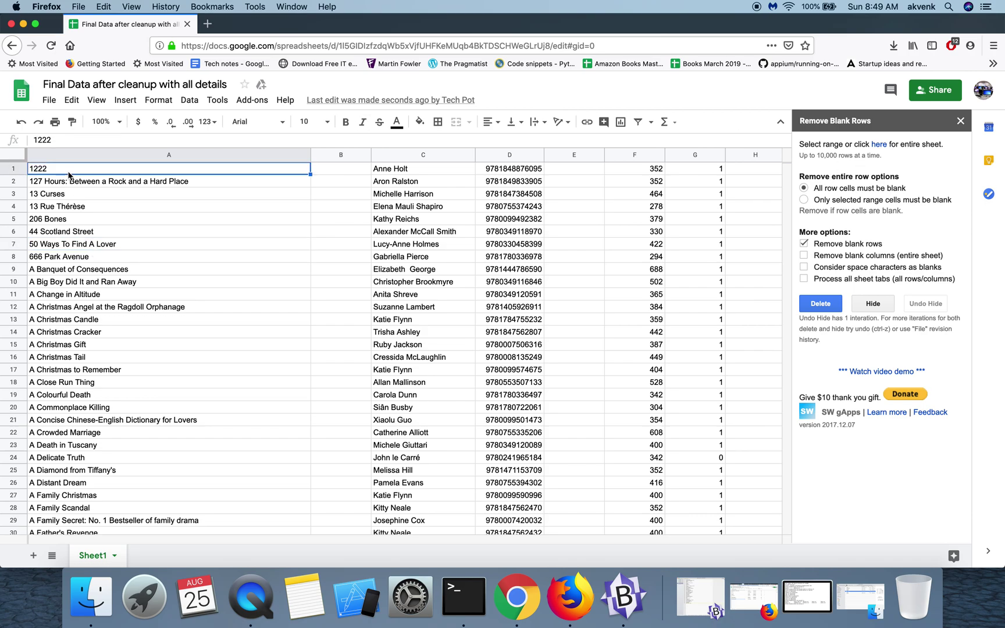
pyautogui.press('super+shift+Down')
pyautogui.scroll(-2, 140, 298)
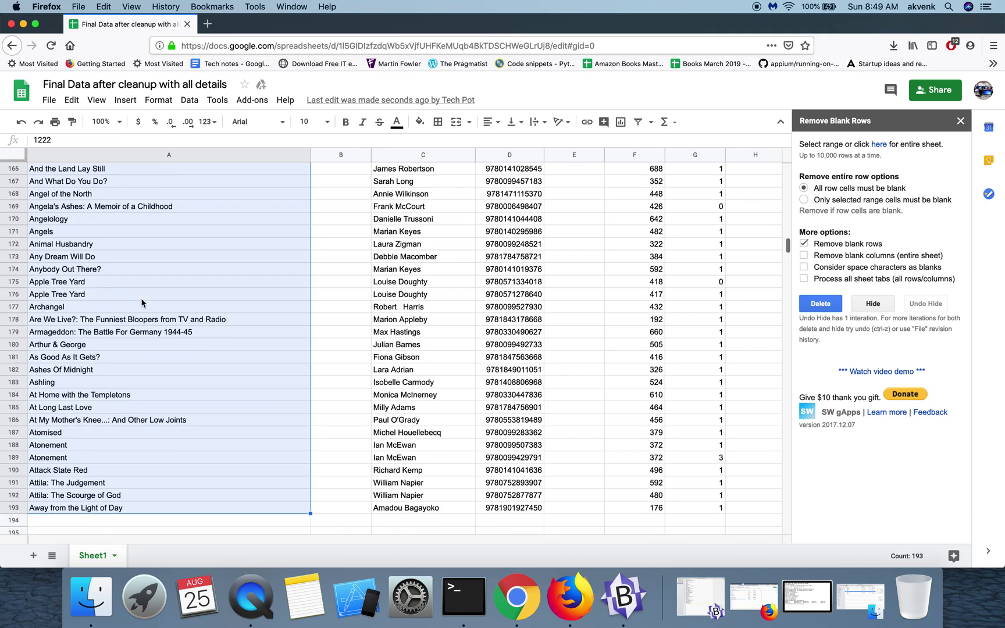
pyautogui.scroll(20, 140, 302)
pyautogui.click(141, 196)
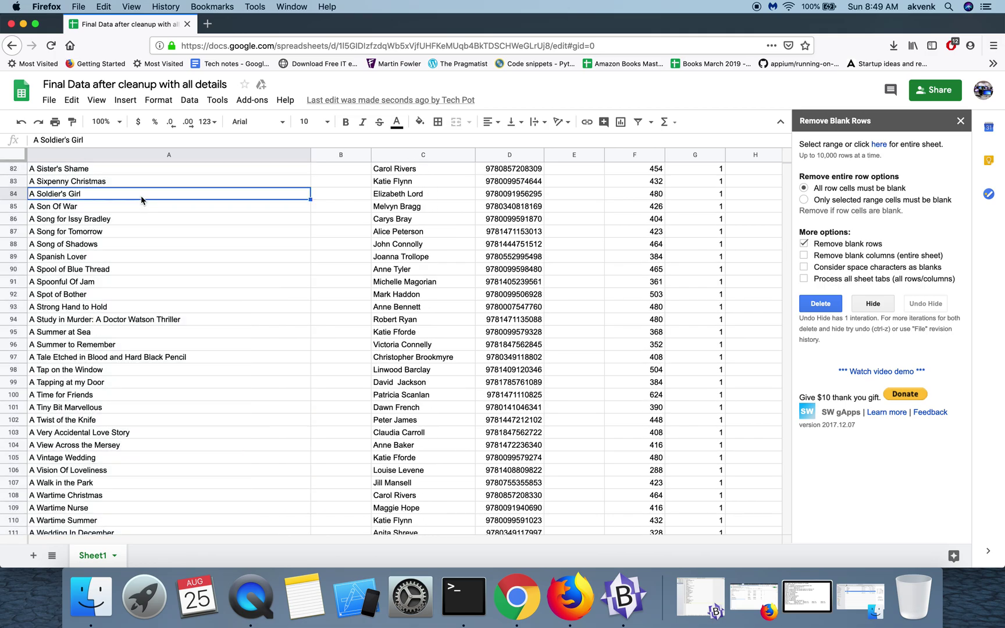
pyautogui.scroll(20, 140, 195)
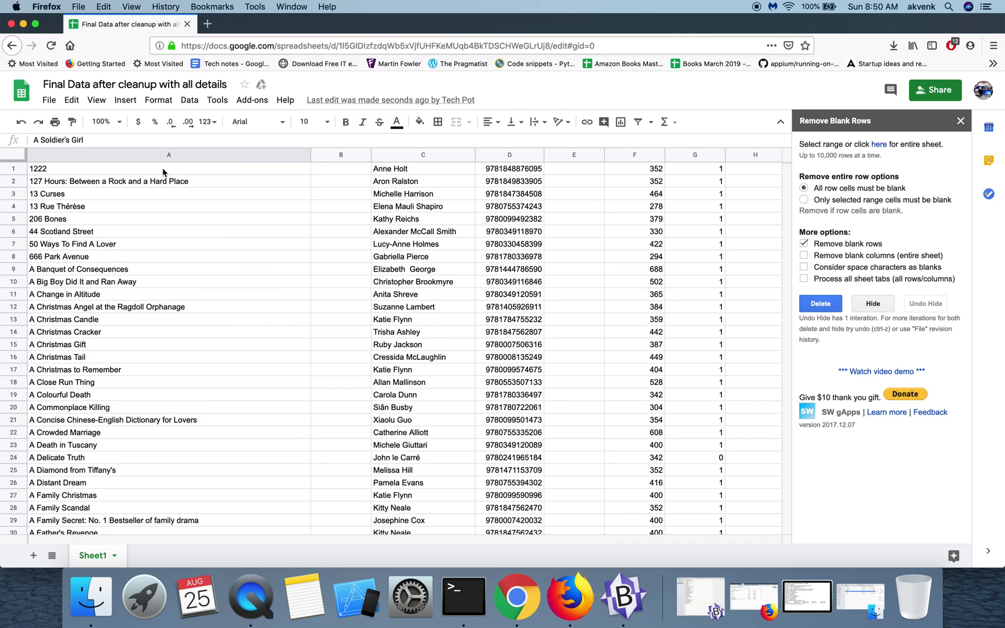
pyautogui.click(163, 168)
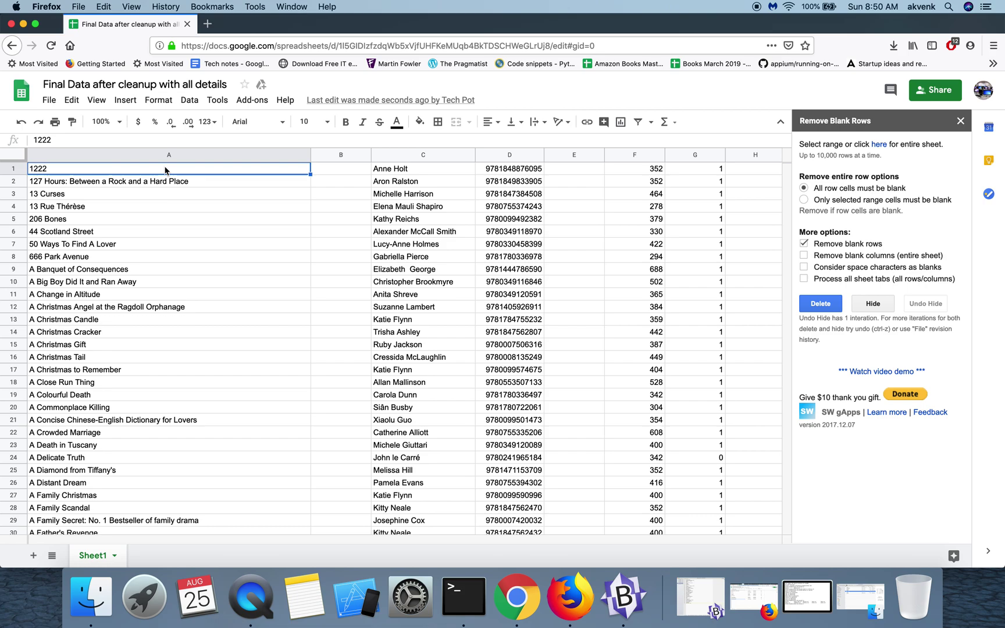
# Step: Close the Remove Blank Rows sidebar and spot-check the titles in rows 6, 3, 1 and 2
pyautogui.click(960, 121)
pyautogui.click(191, 234)
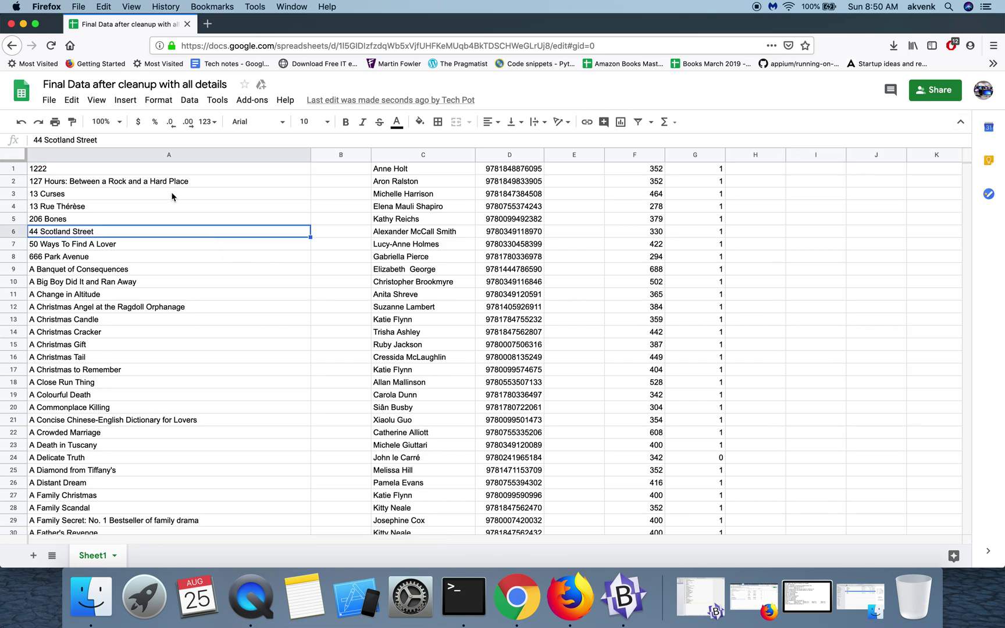
pyautogui.click(171, 194)
pyautogui.click(158, 173)
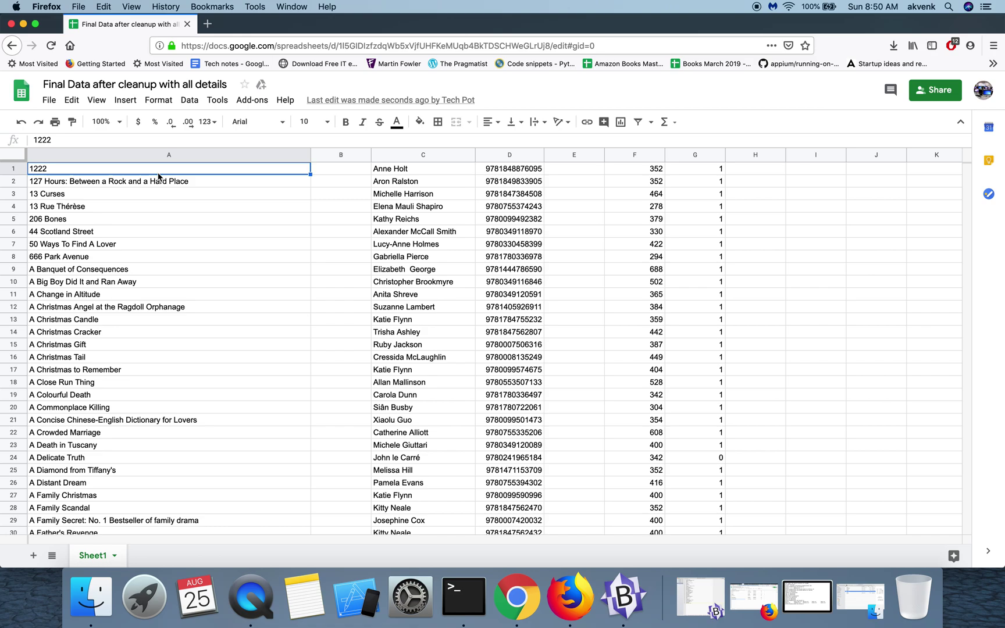
pyautogui.click(161, 184)
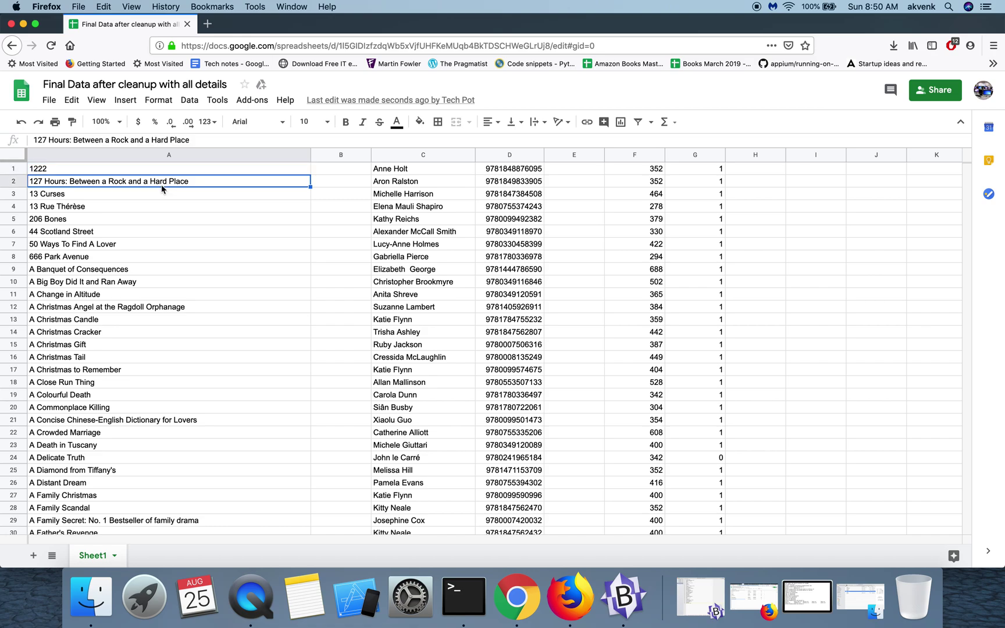